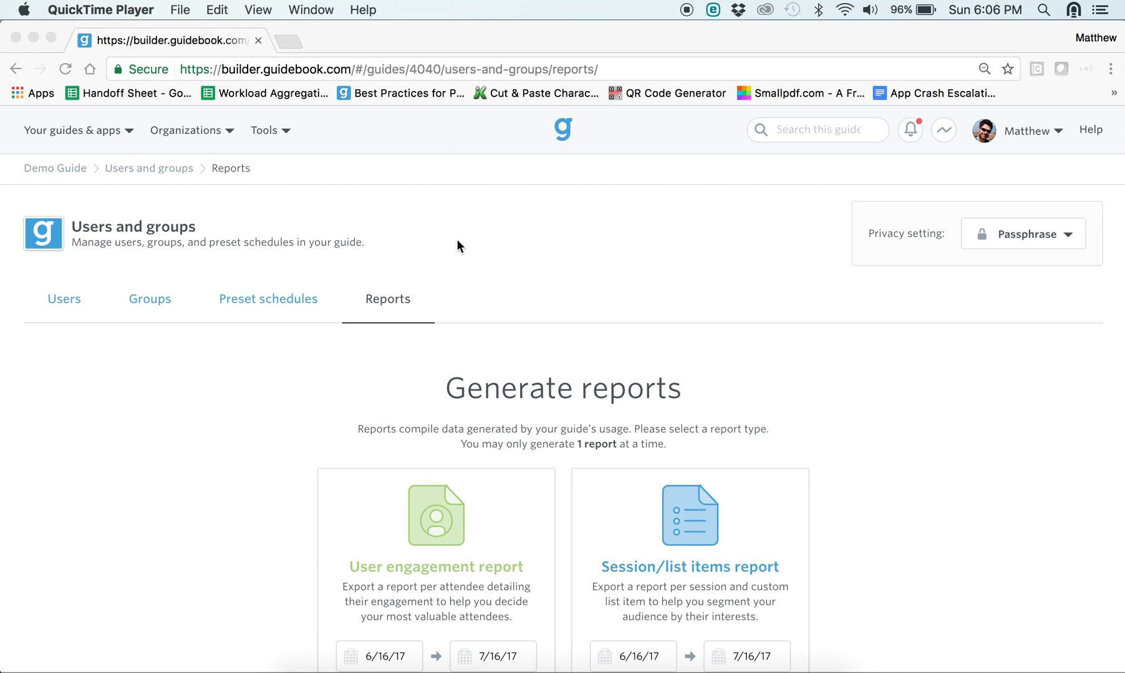
# Step: Review the Generate reports page, covering the user engagement and session/list items report options and the list of existing reports
pyautogui.scroll(1, 456, 239)
pyautogui.scroll(-5, 436, 364)
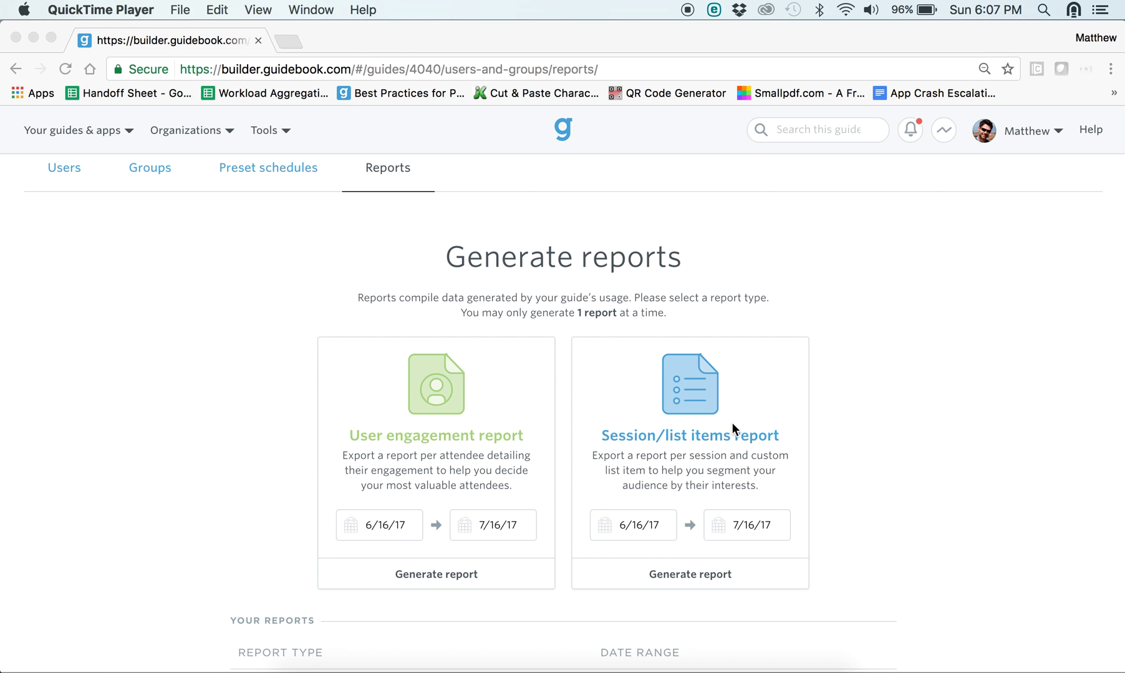
pyautogui.scroll(-1, 733, 429)
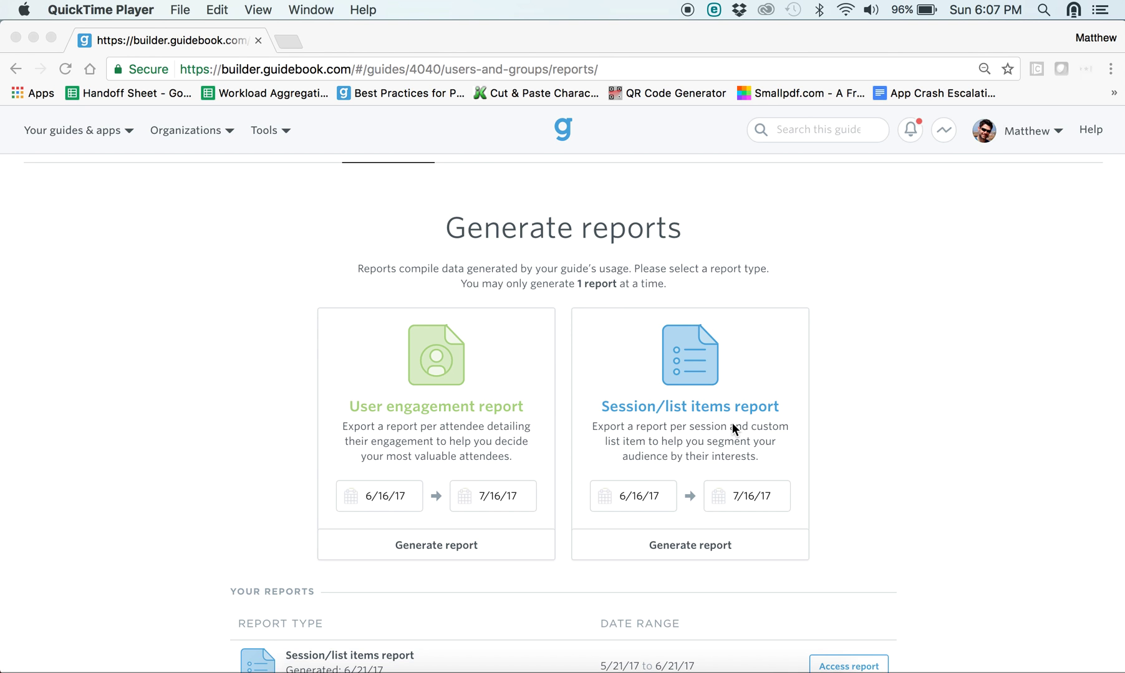
pyautogui.scroll(3, 697, 436)
pyautogui.scroll(-2, 697, 436)
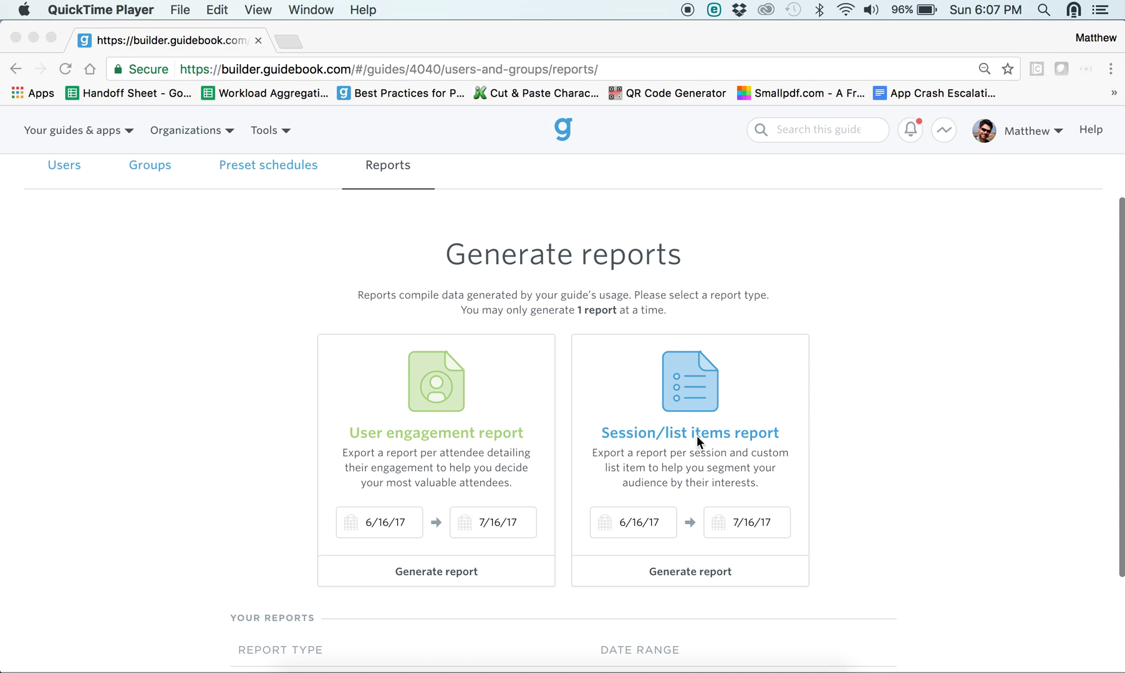
pyautogui.scroll(-2, 697, 437)
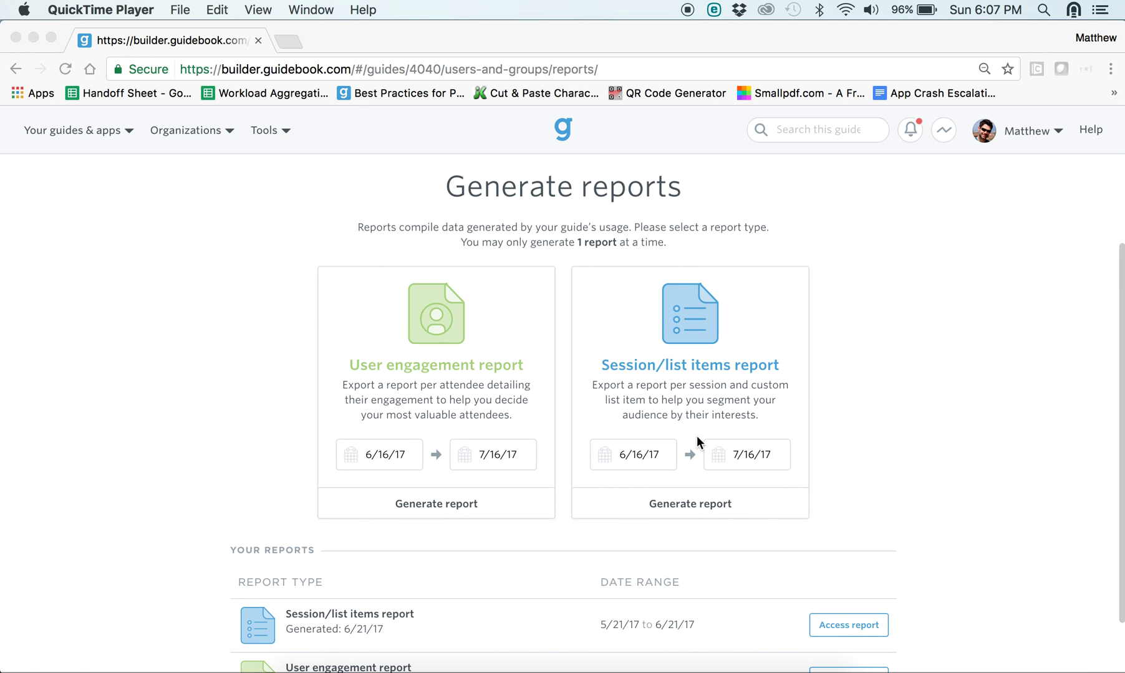
pyautogui.scroll(-2, 697, 436)
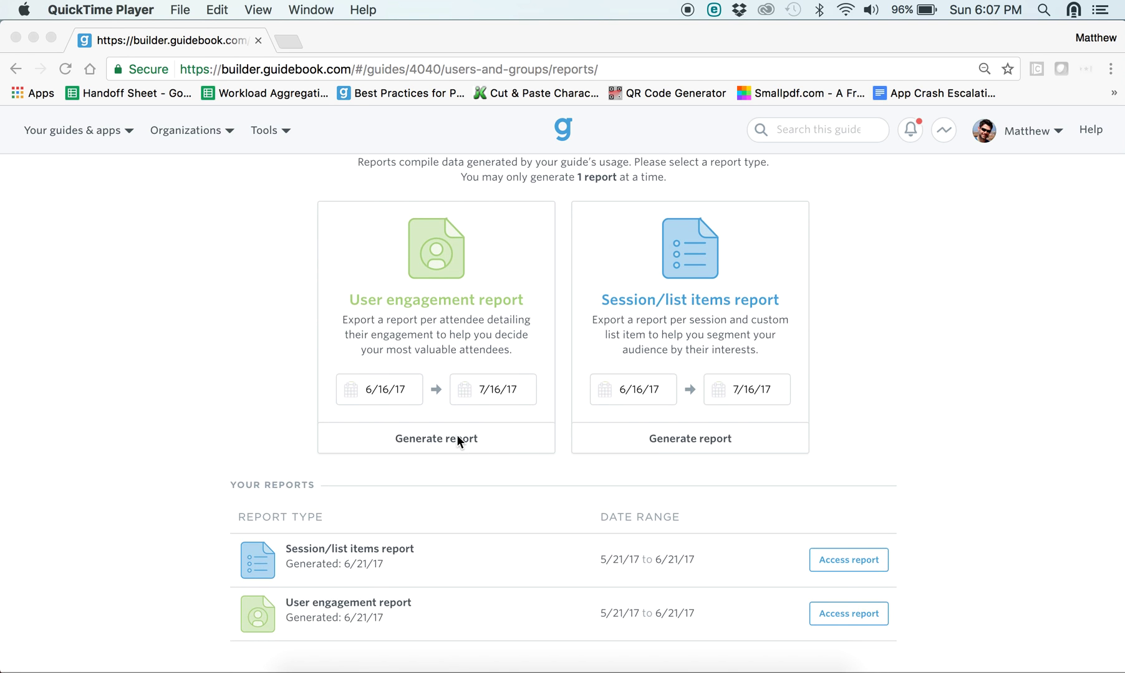
pyautogui.click(455, 446)
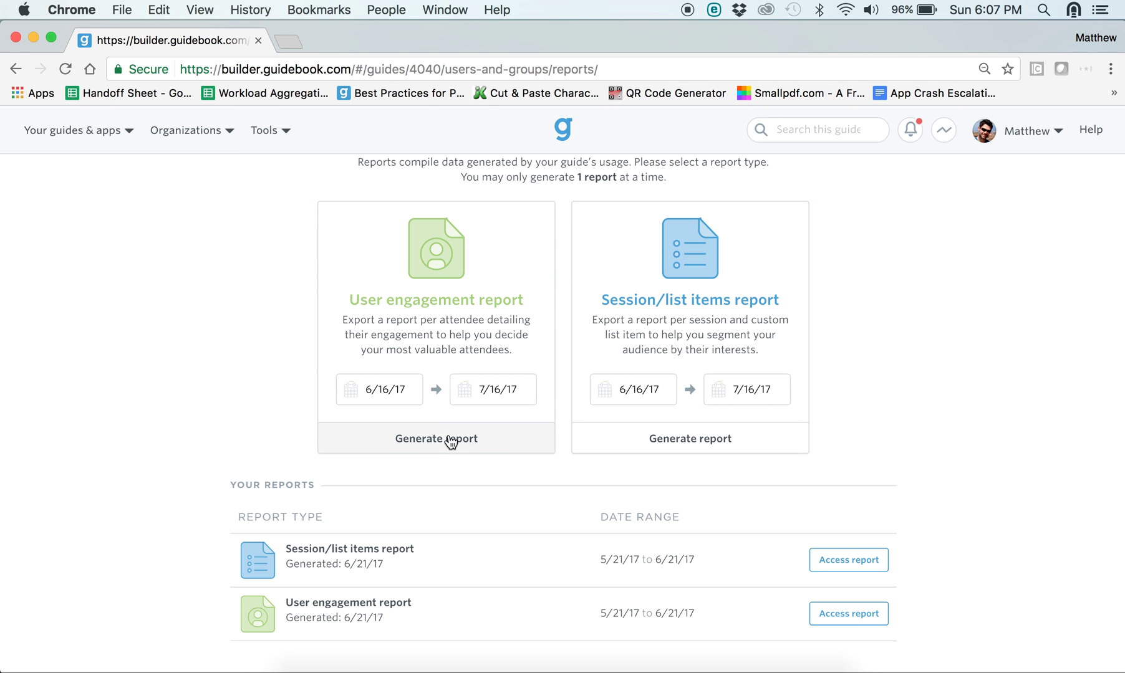
pyautogui.scroll(-1, 447, 470)
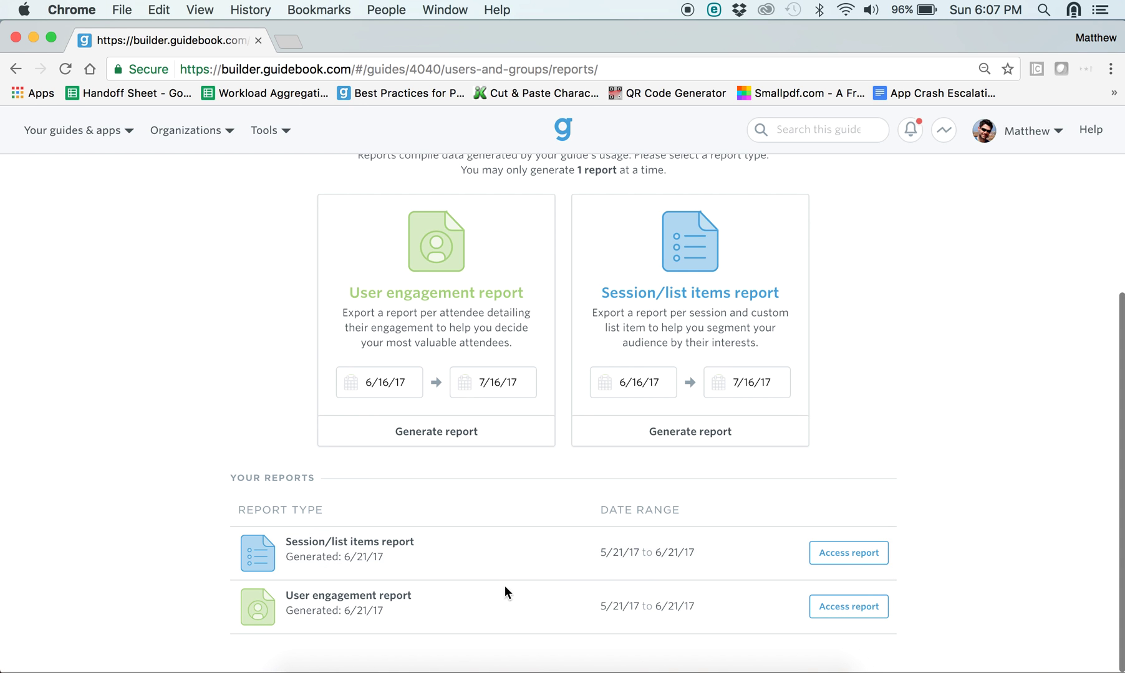
# Step: Switch to Finder and open the user_histograms folder in Downloads
pyautogui.click(294, 667)
pyautogui.moveTo(586, 128); pyautogui.dragTo(387, 150)
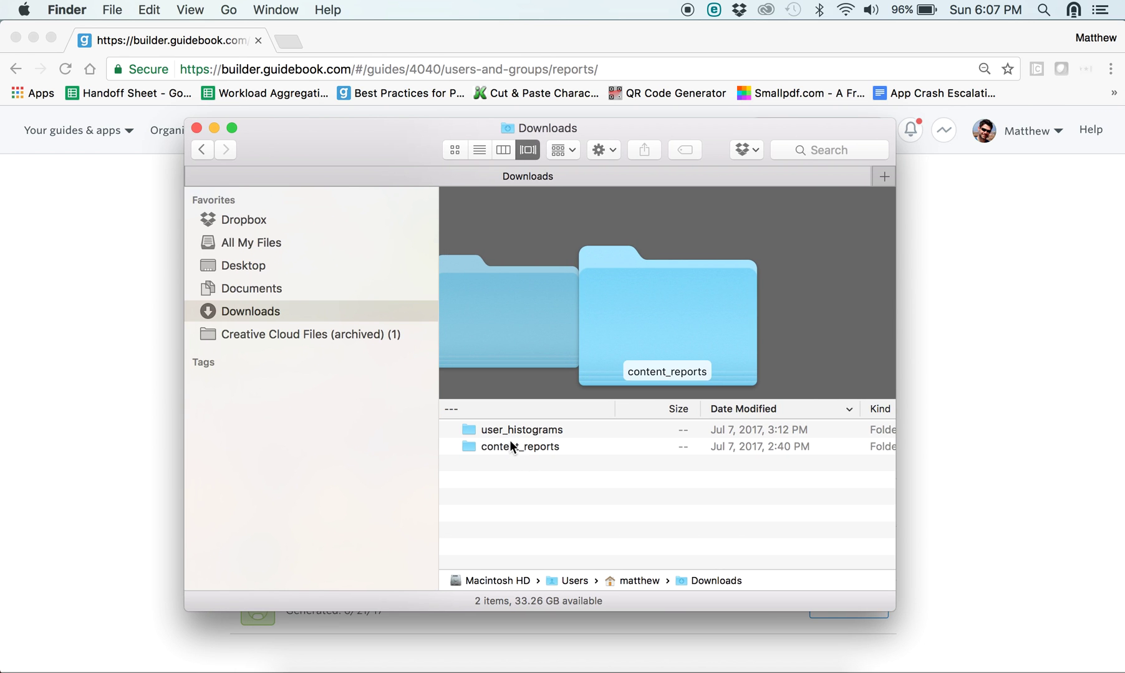
pyautogui.moveTo(389, 151); pyautogui.dragTo(457, 151)
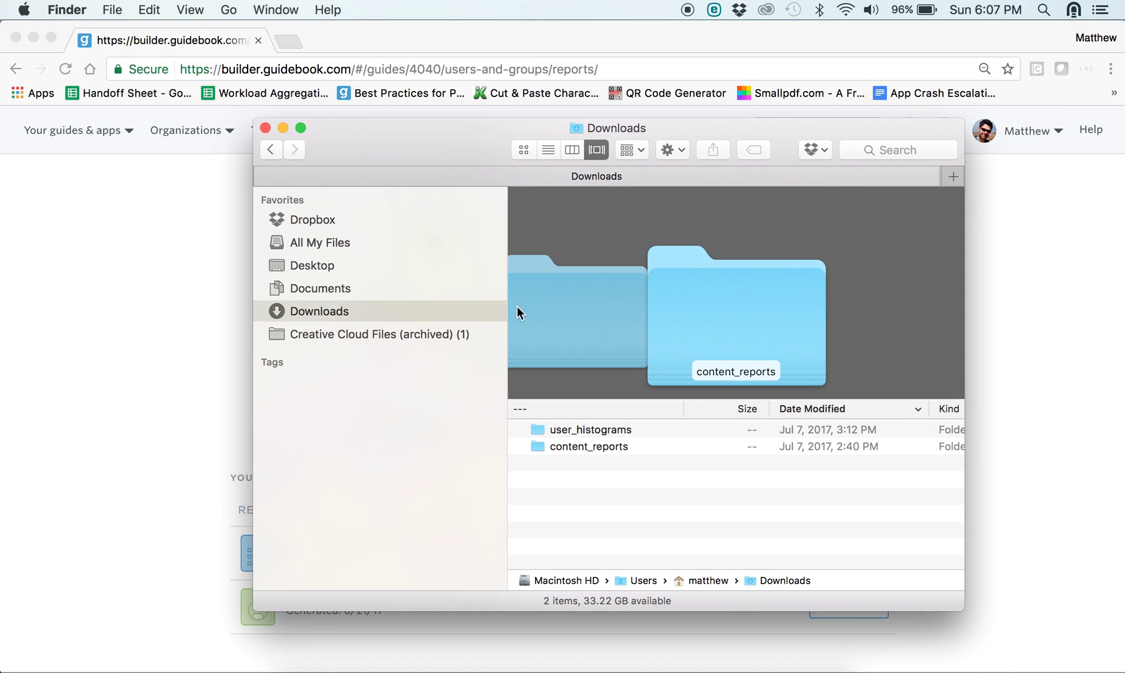
pyautogui.doubleClick(561, 429)
pyautogui.scroll(-2, 551, 456)
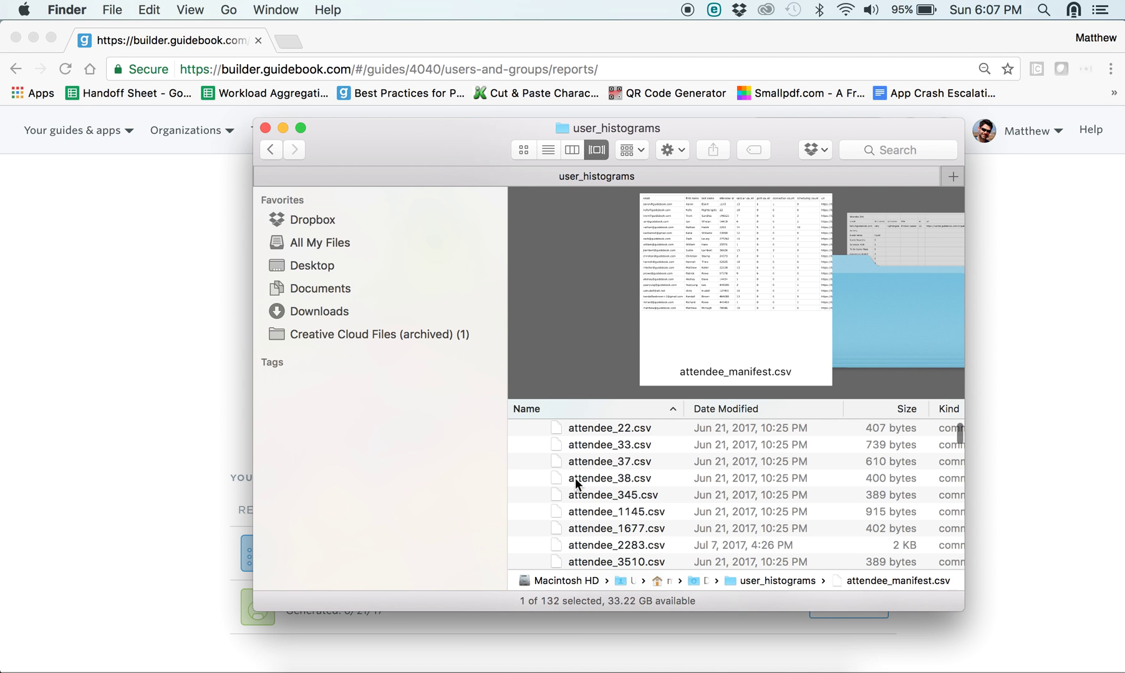
# Step: Collapse the attendees folder and open attendee_manifest.csv in Excel
pyautogui.scroll(2, 544, 477)
pyautogui.click(511, 446)
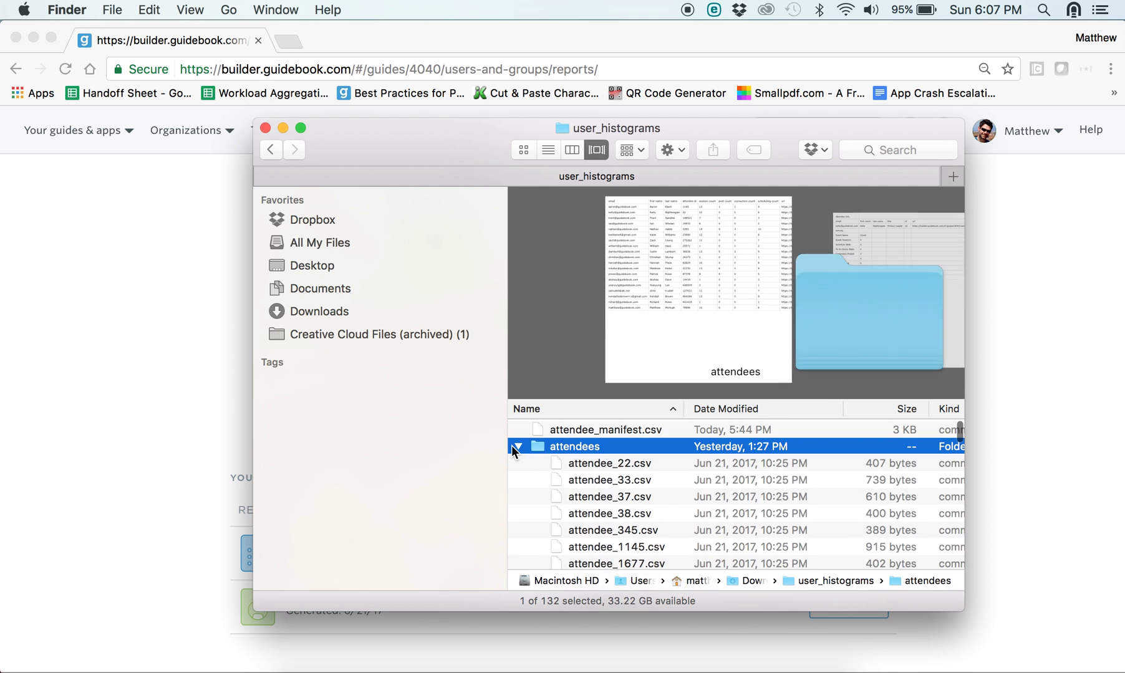
pyautogui.click(519, 446)
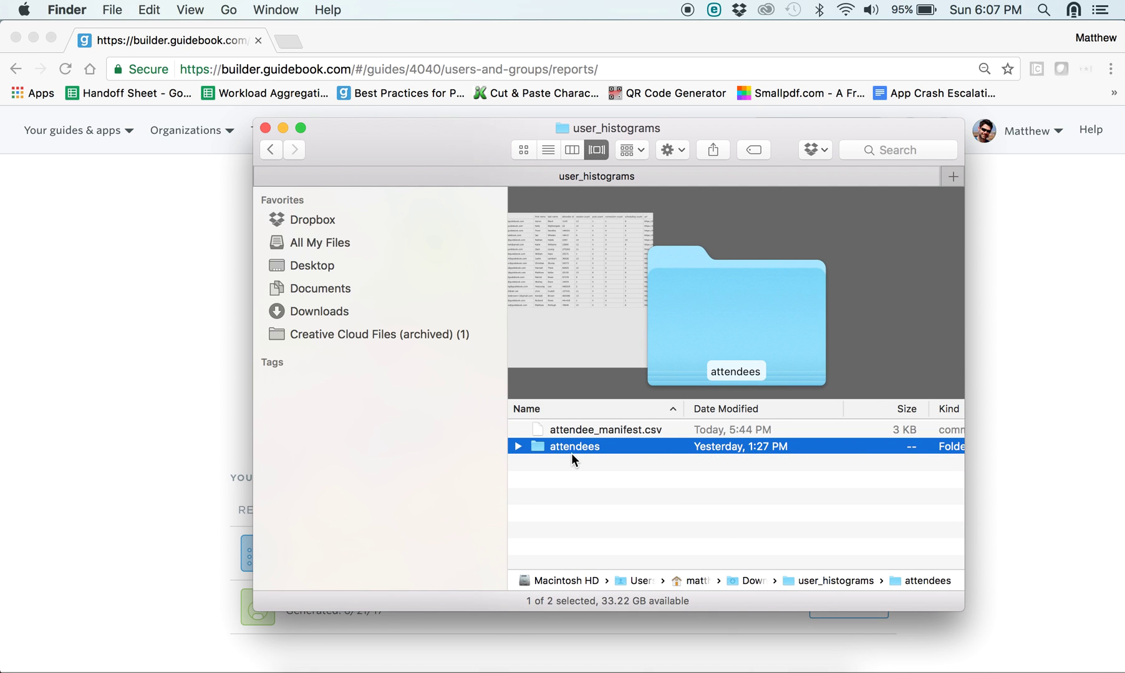
pyautogui.click(601, 431)
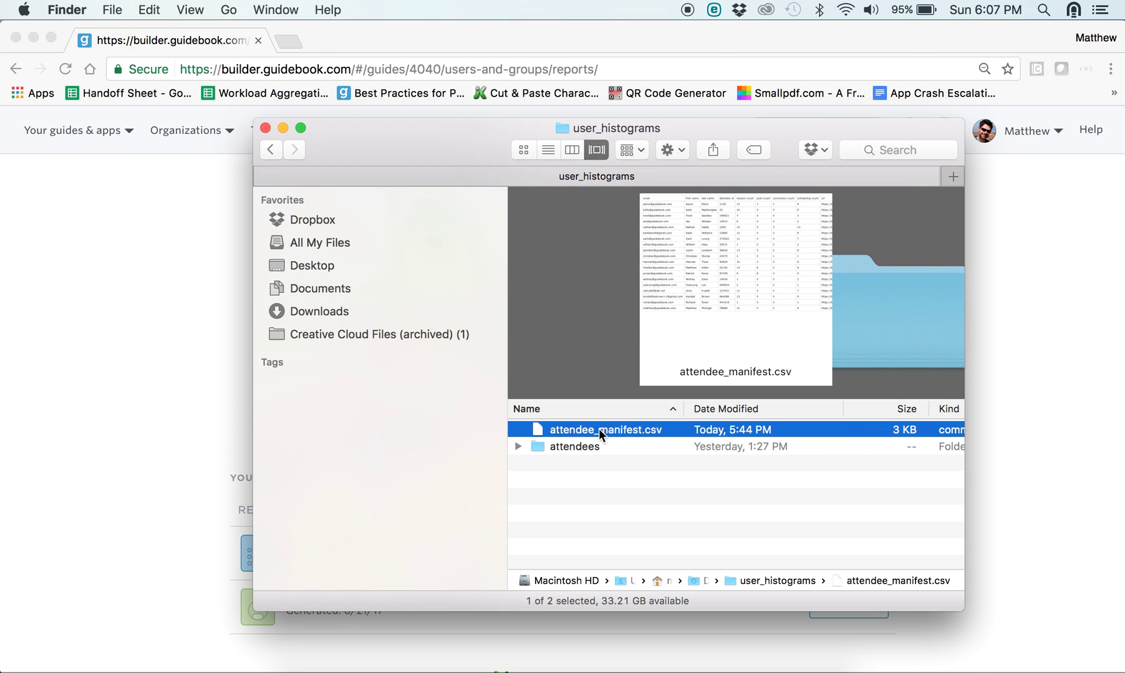
pyautogui.press('super+o')
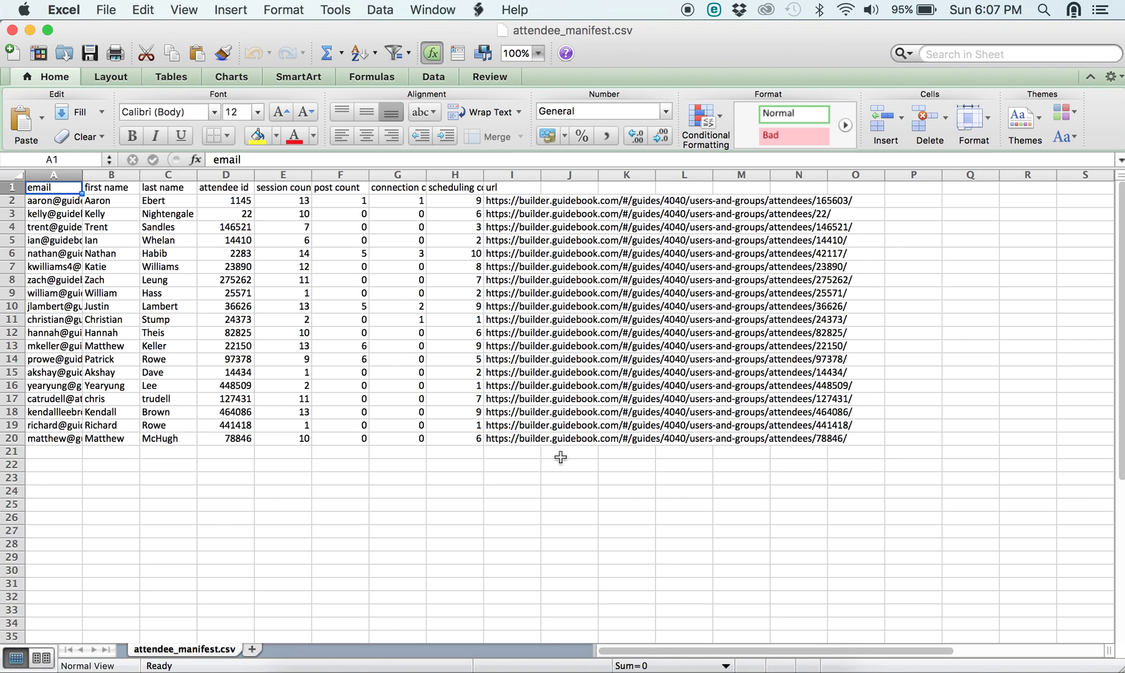
# Step: Expand the attendees folder in Finder and arrange the attendee_manifest.csv window beside it, keeping the individual attendee file names in view
pyautogui.moveTo(627, 32); pyautogui.dragTo(759, 32)
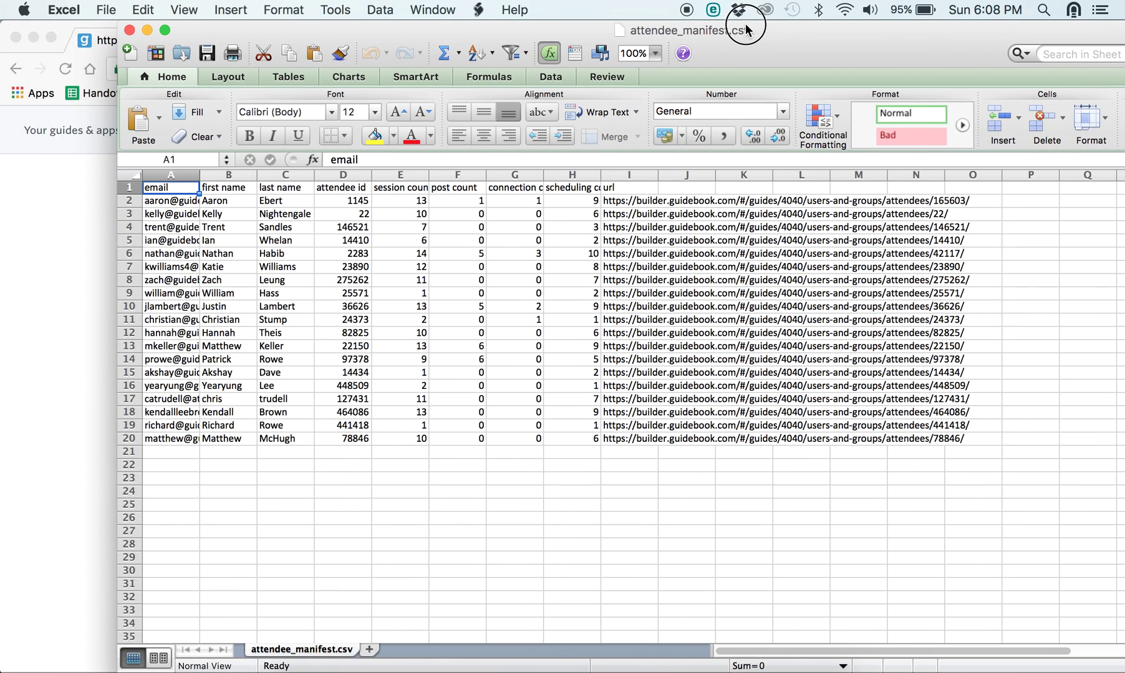
pyautogui.moveTo(511, 35); pyautogui.dragTo(592, 35)
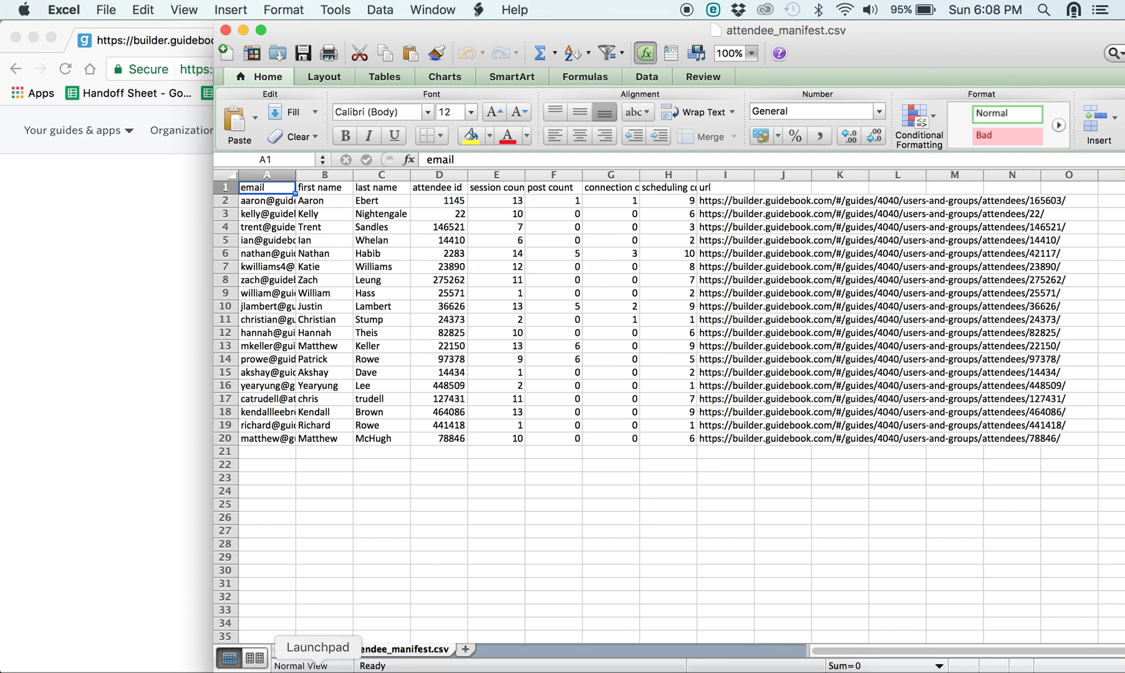
pyautogui.click(290, 664)
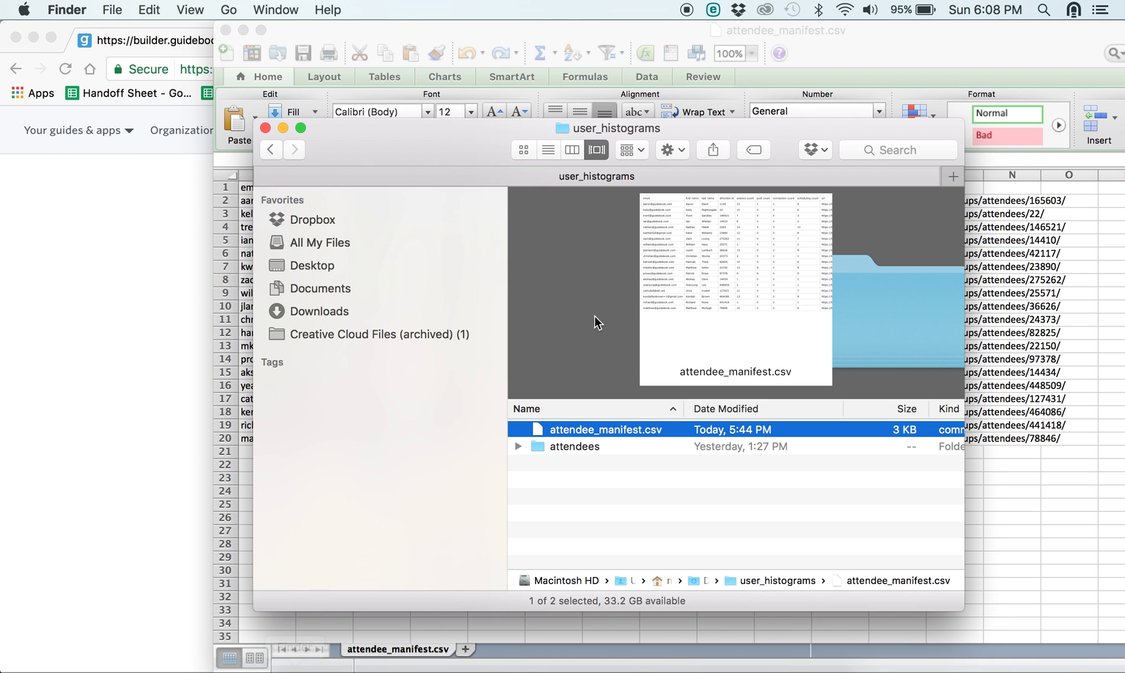
pyautogui.click(518, 447)
pyautogui.moveTo(483, 148); pyautogui.dragTo(198, 134)
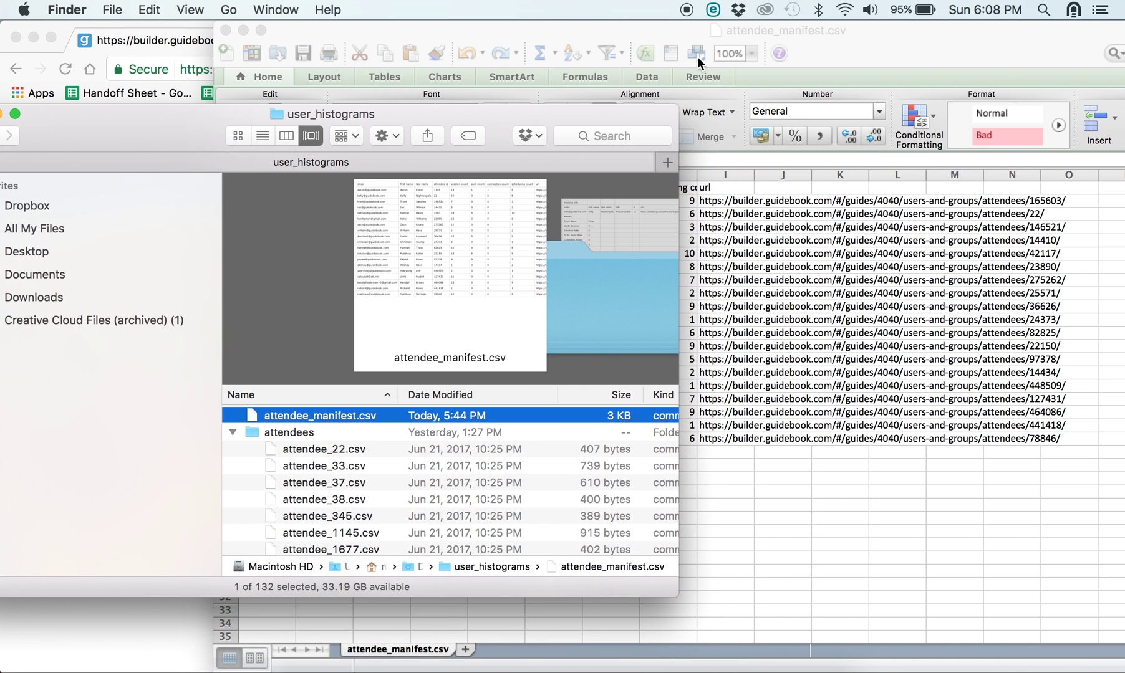
pyautogui.moveTo(852, 30); pyautogui.dragTo(1020, 29)
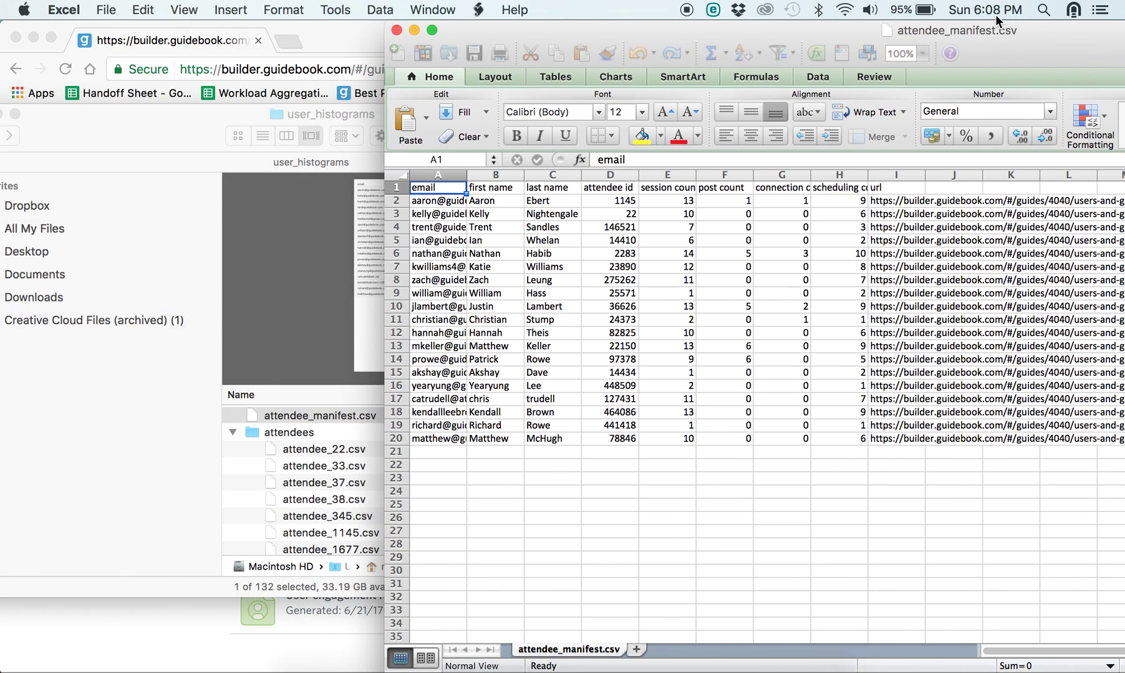
pyautogui.moveTo(679, 36); pyautogui.dragTo(735, 36)
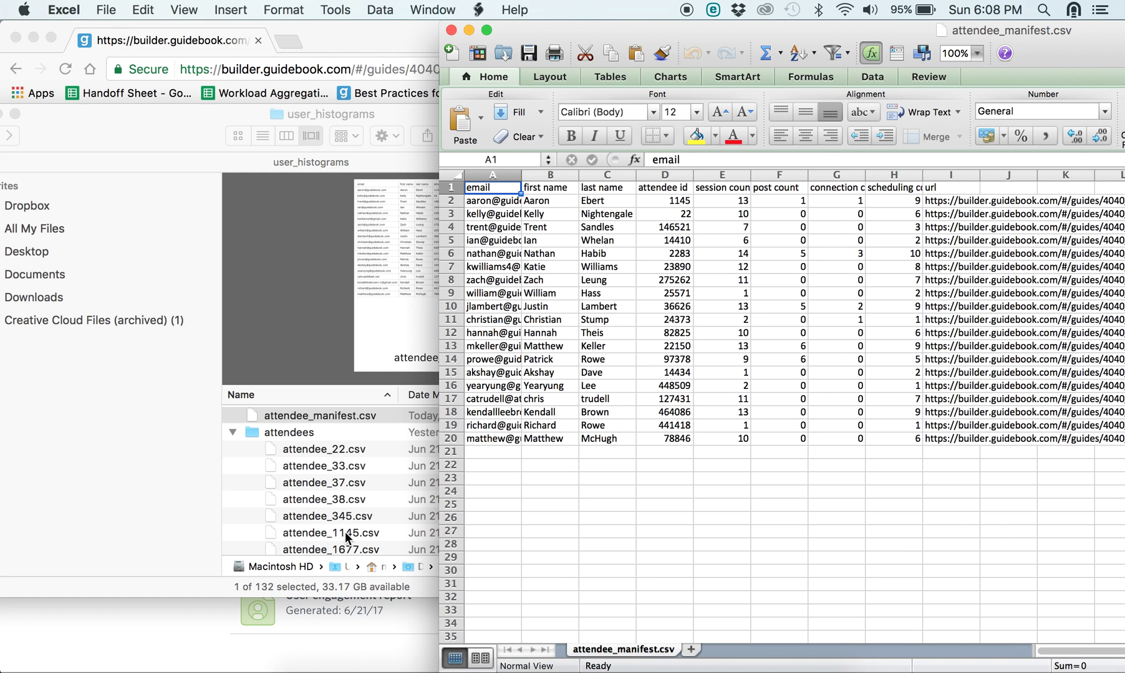
# Step: Bring more of the manifest's columns into view and examine the connection count and scheduling count columns
pyautogui.moveTo(864, 35); pyautogui.dragTo(727, 23)
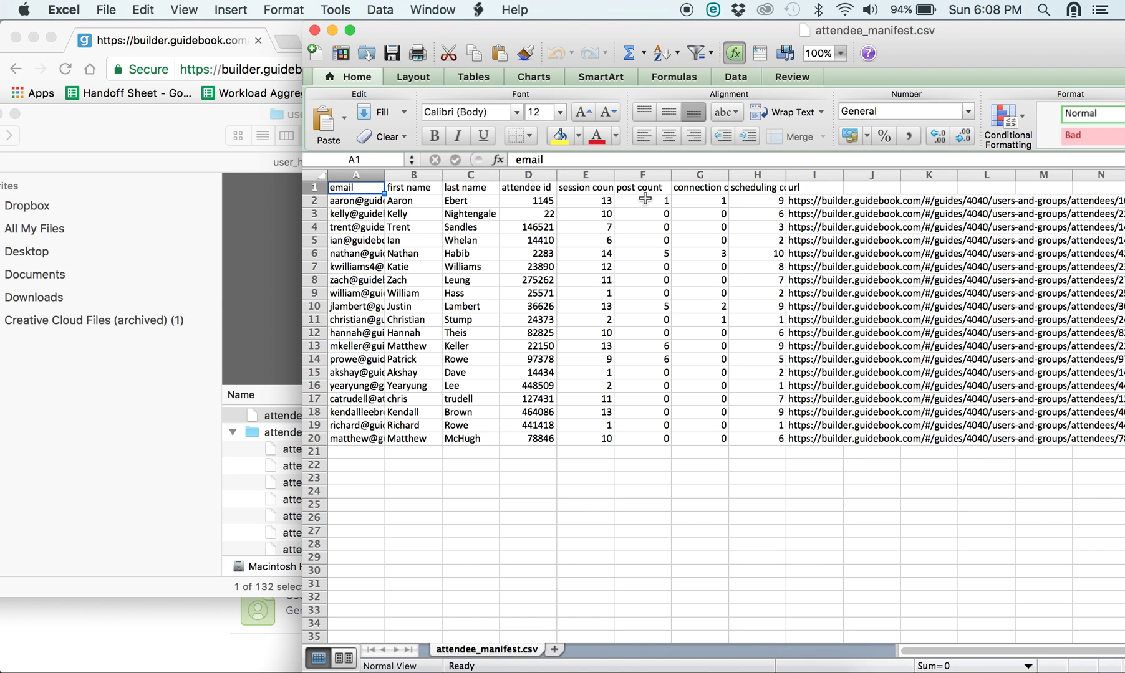
pyautogui.click(703, 191)
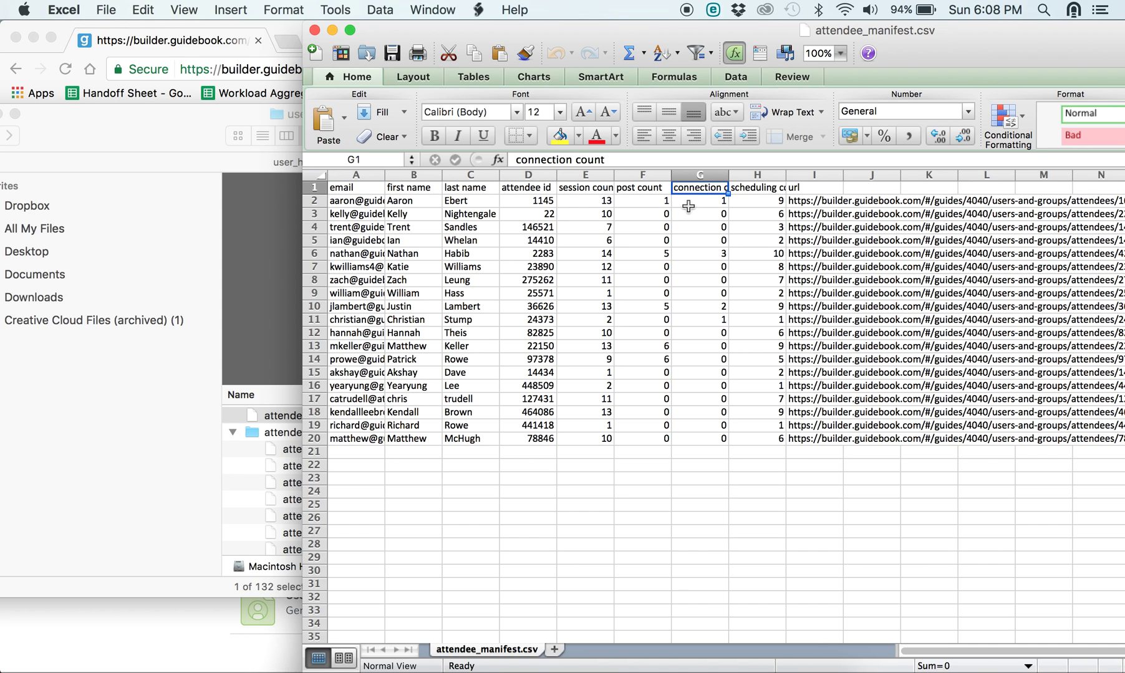
pyautogui.click(758, 188)
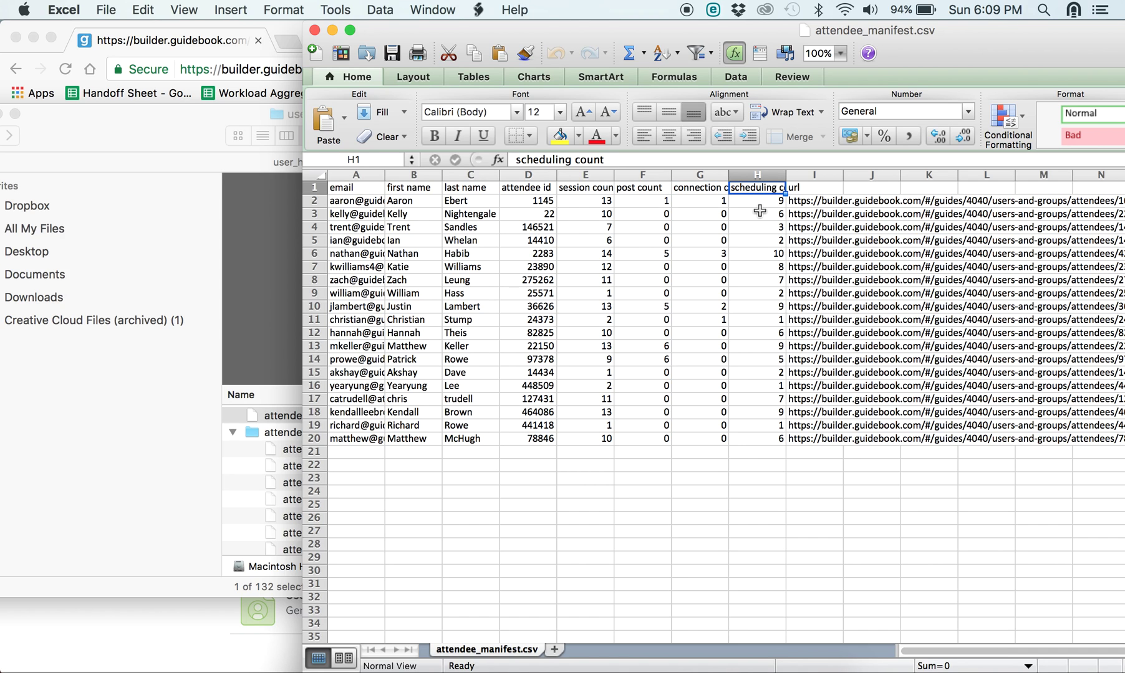
pyautogui.click(757, 204)
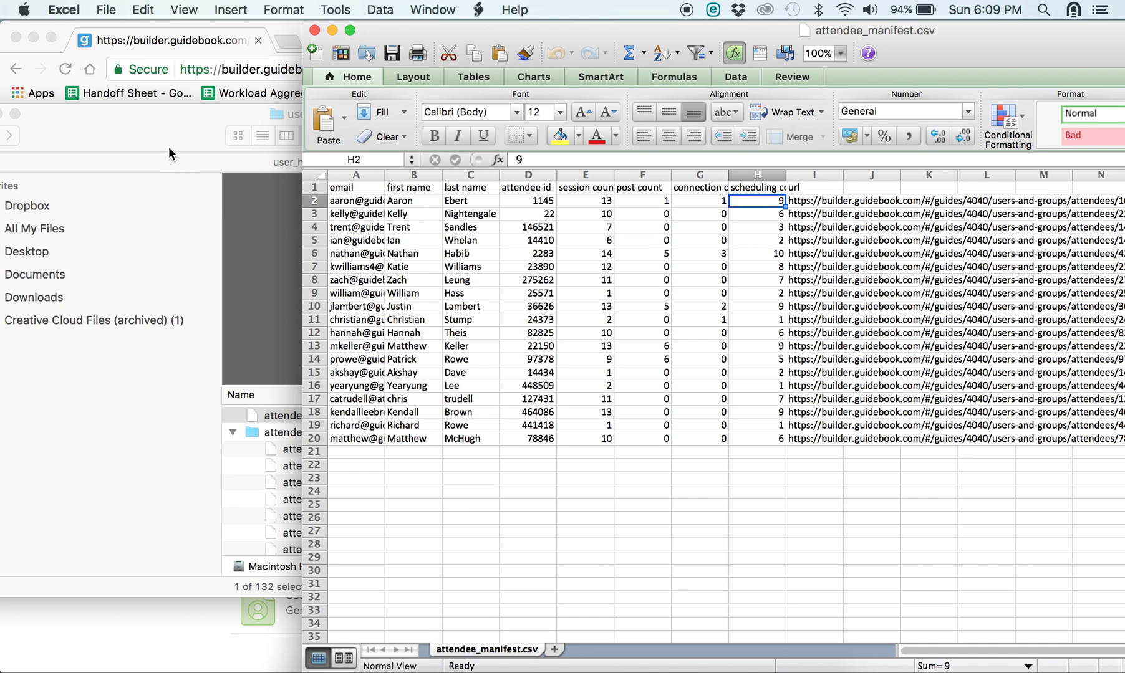
# Step: Examine the individual attendees' session, post, connection and scheduling counts across the rows of the manifest
pyautogui.click(406, 214)
pyautogui.moveTo(524, 29); pyautogui.dragTo(463, 19)
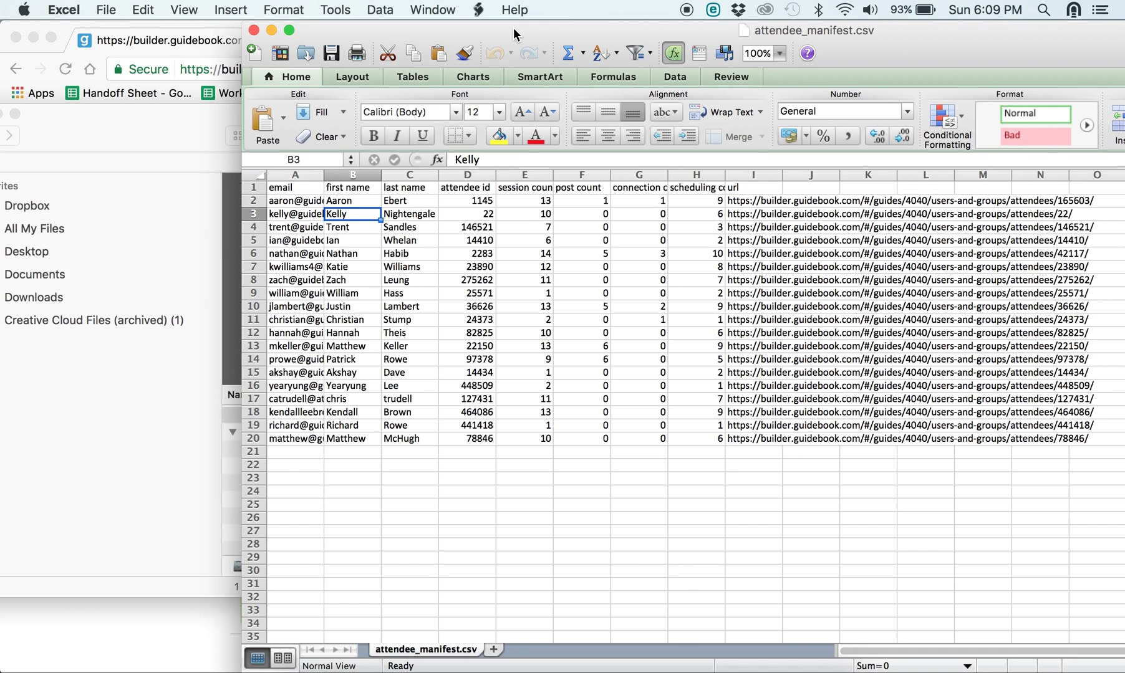
pyautogui.click(563, 238)
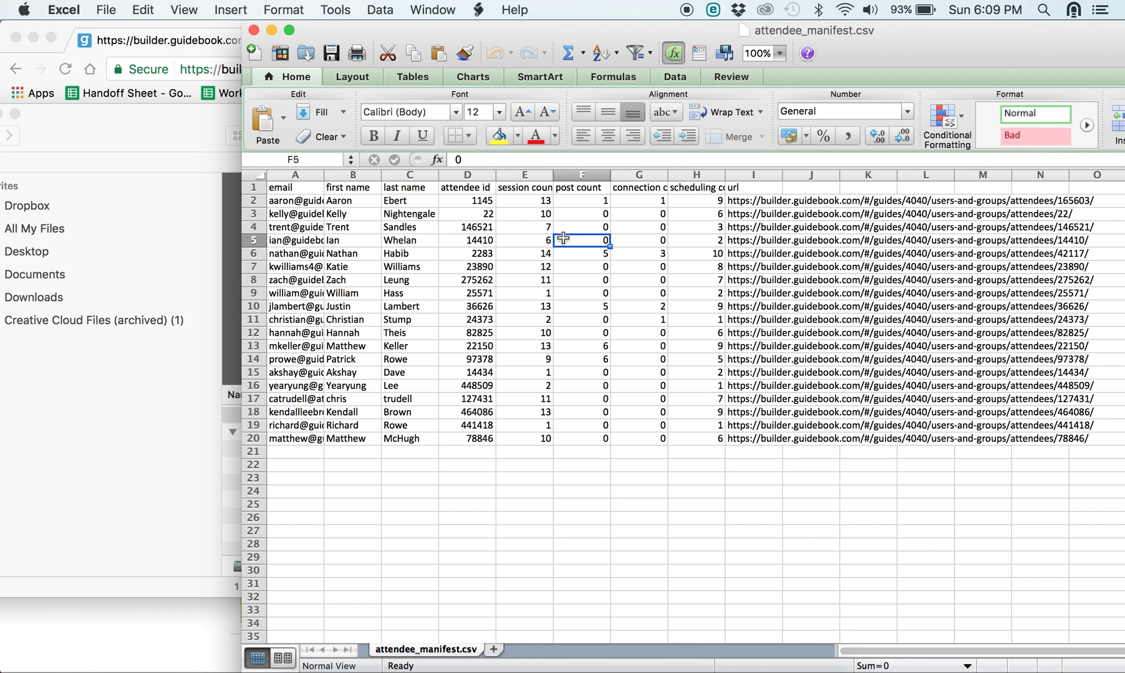
pyautogui.click(630, 229)
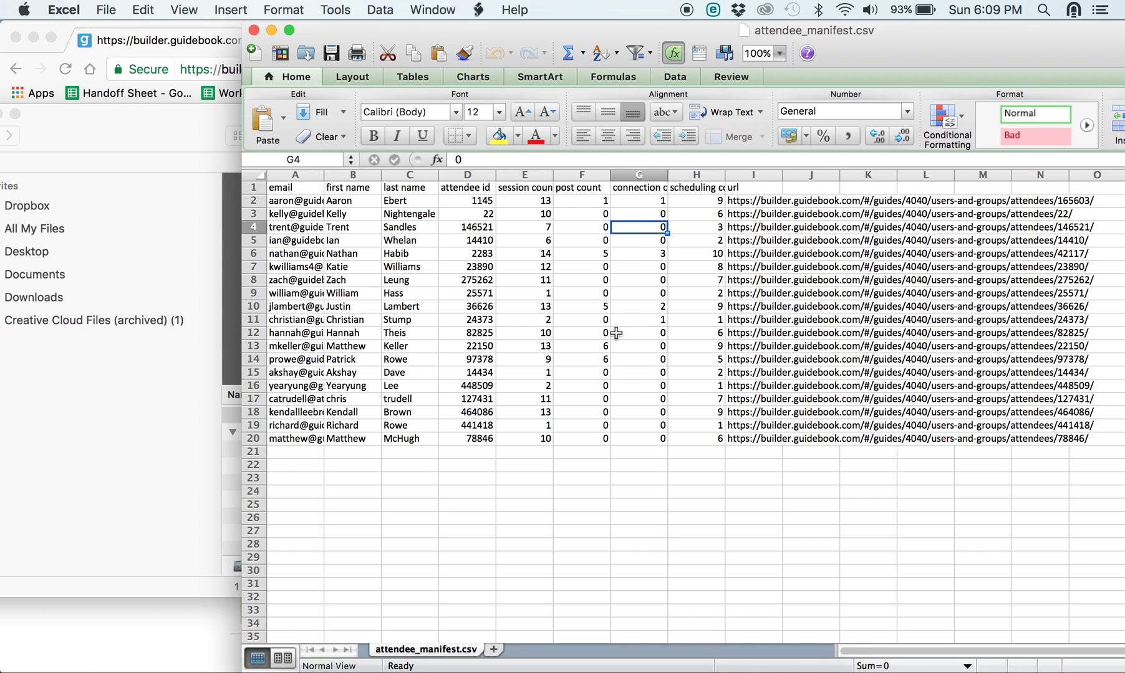
pyautogui.click(563, 295)
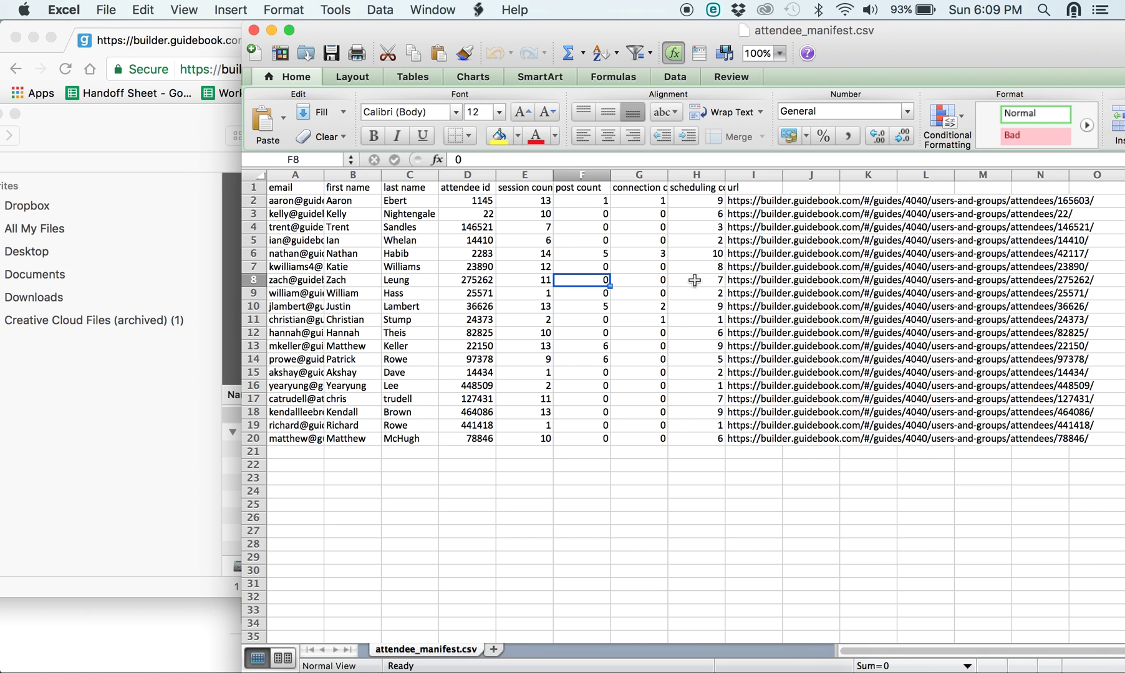
pyautogui.click(686, 308)
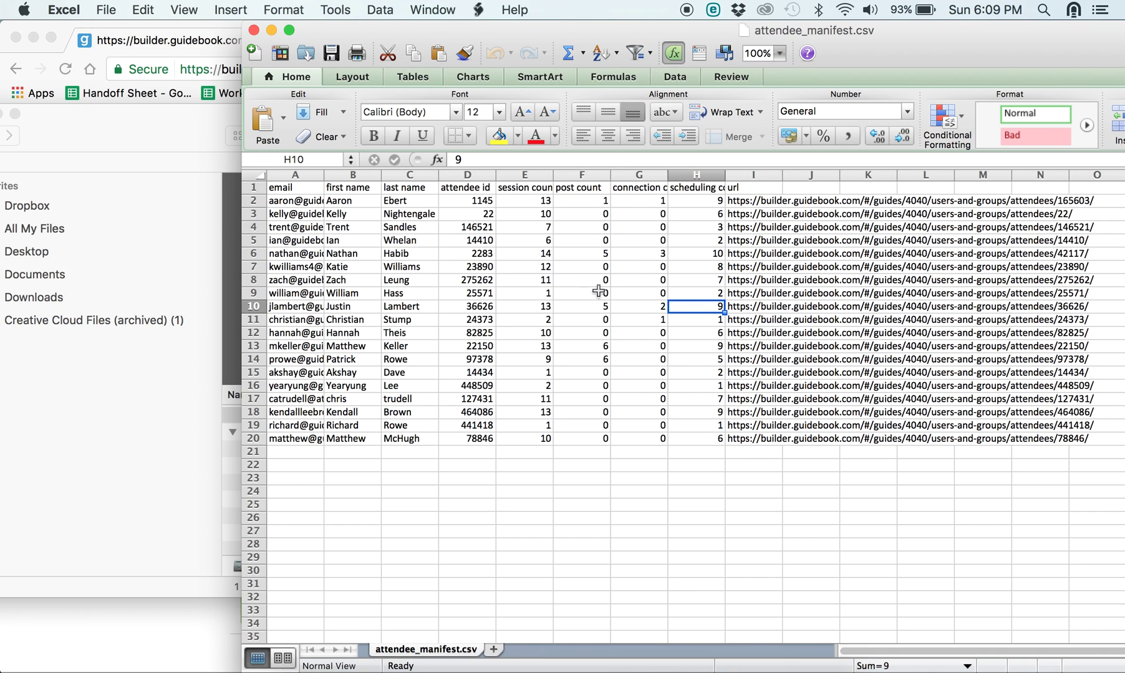
pyautogui.click(557, 281)
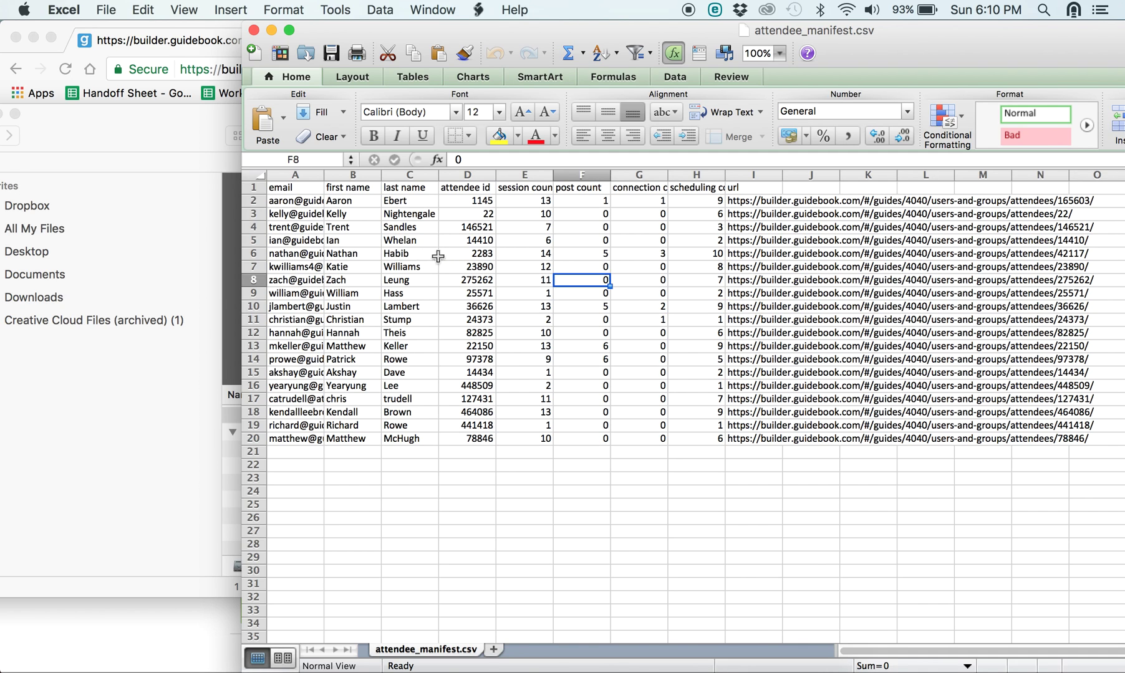
pyautogui.click(529, 260)
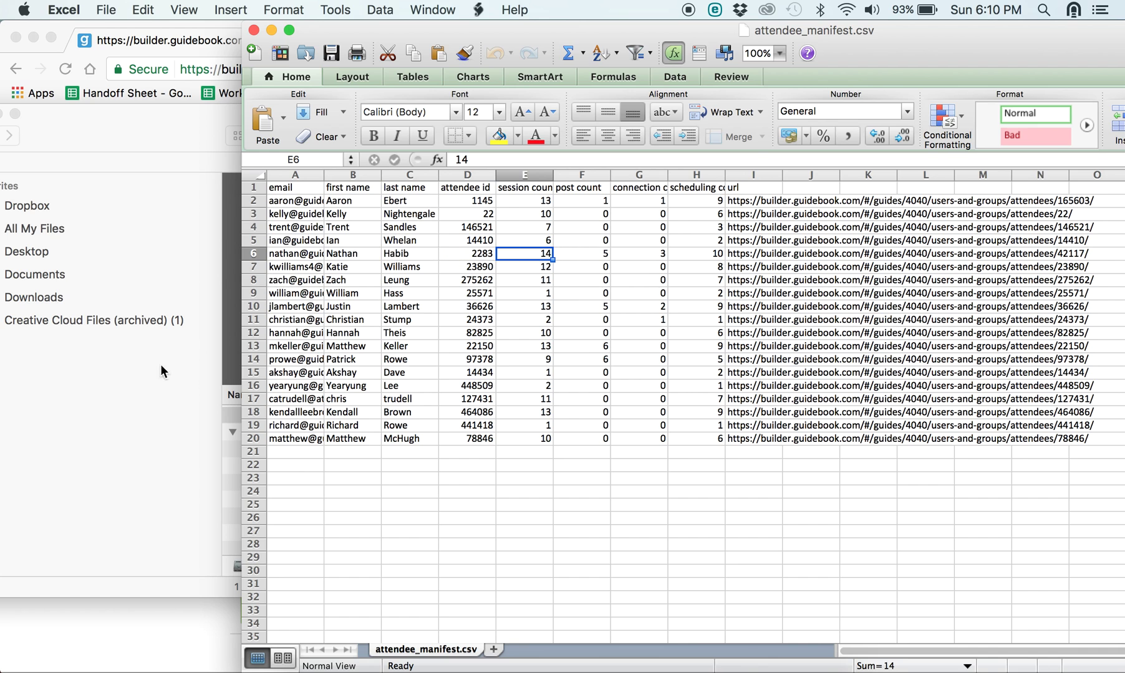
pyautogui.click(120, 484)
pyautogui.click(806, 332)
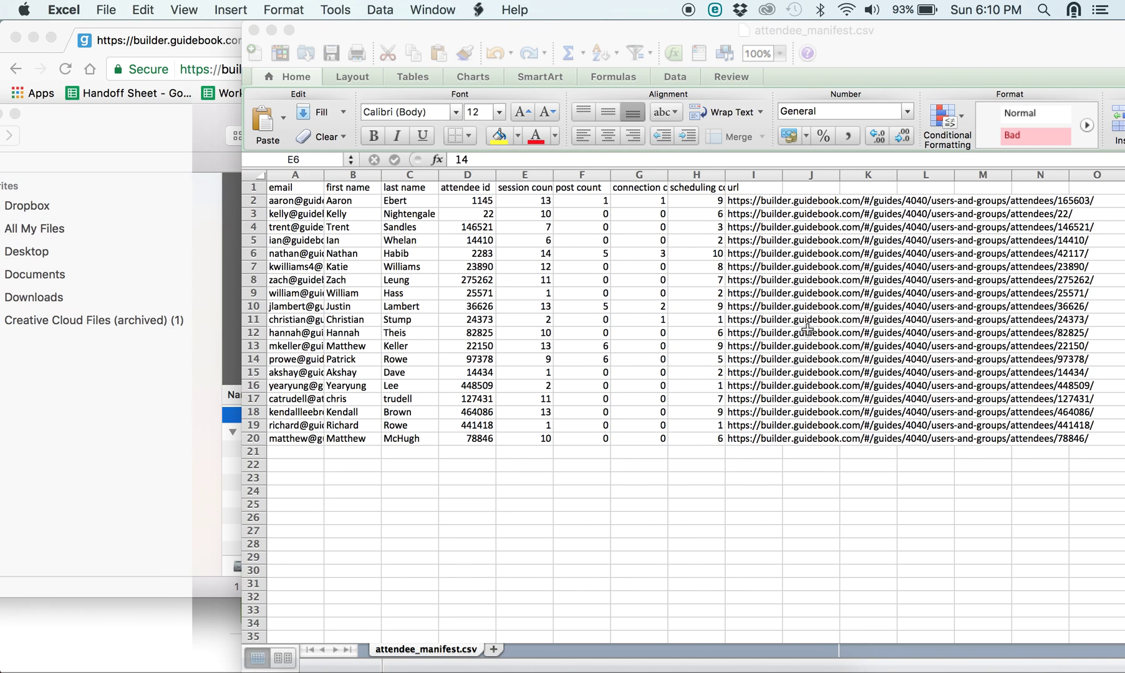
pyautogui.click(546, 293)
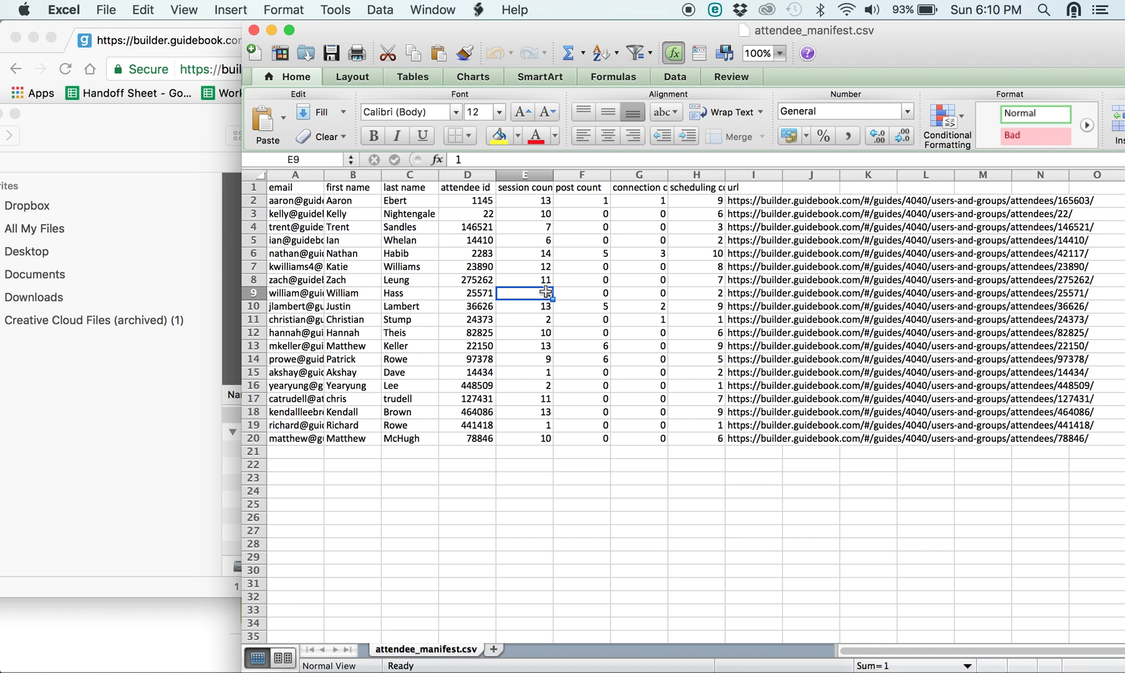
# Step: Sort manifest rows 1 to 20 by post count, smallest to largest with headers kept, and check the highest post counts
pyautogui.click(252, 188)
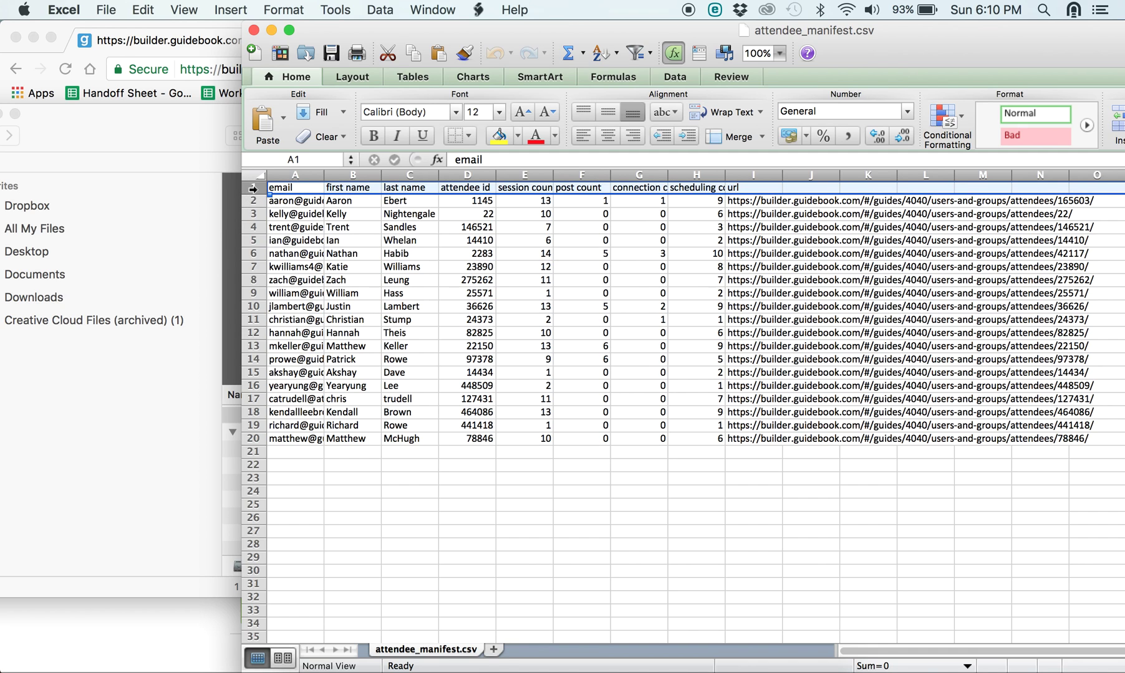
pyautogui.keyDown('shift'); pyautogui.click(252, 439); pyautogui.keyUp('shift')
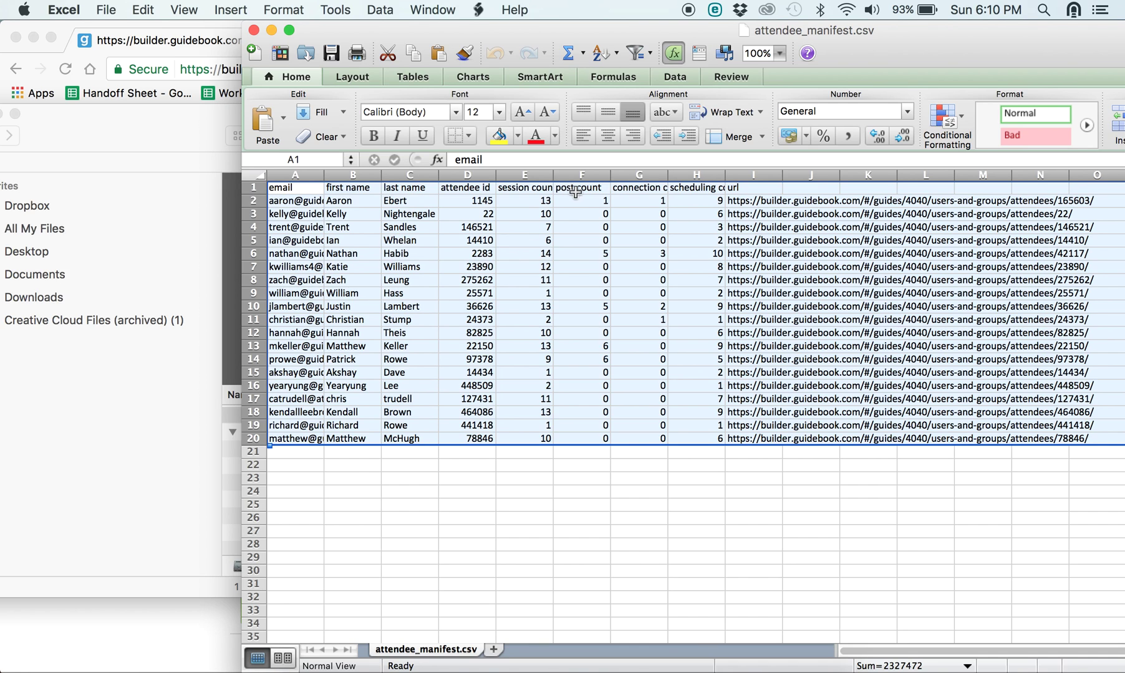
pyautogui.click(378, 9)
pyautogui.click(394, 31)
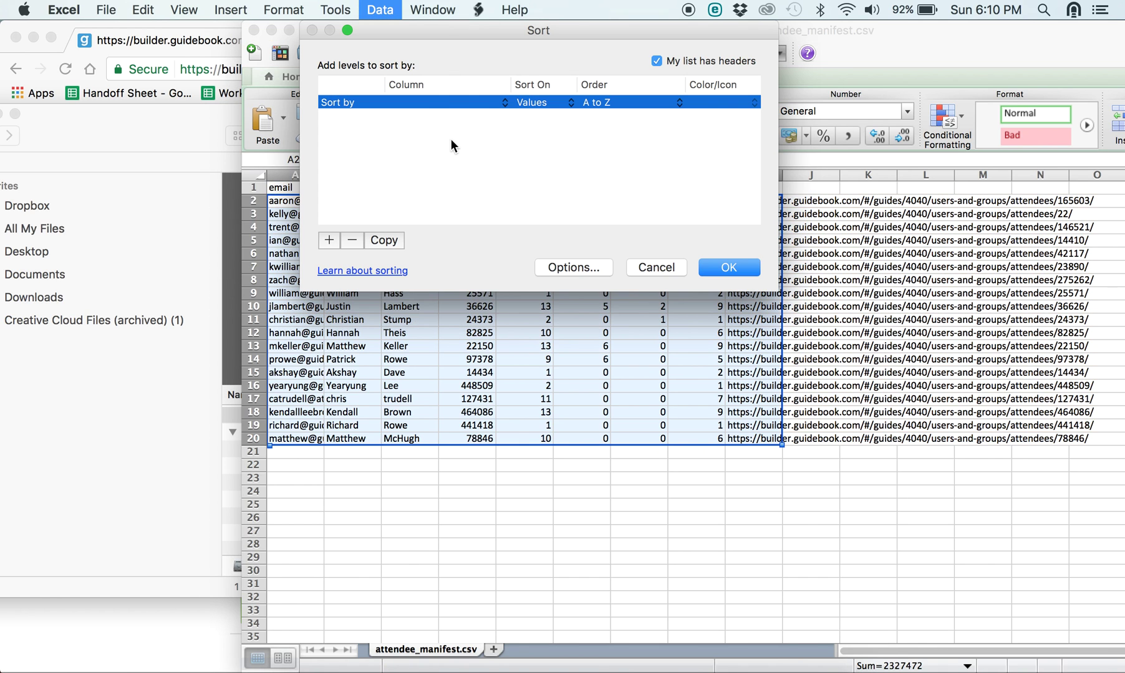
pyautogui.click(447, 102)
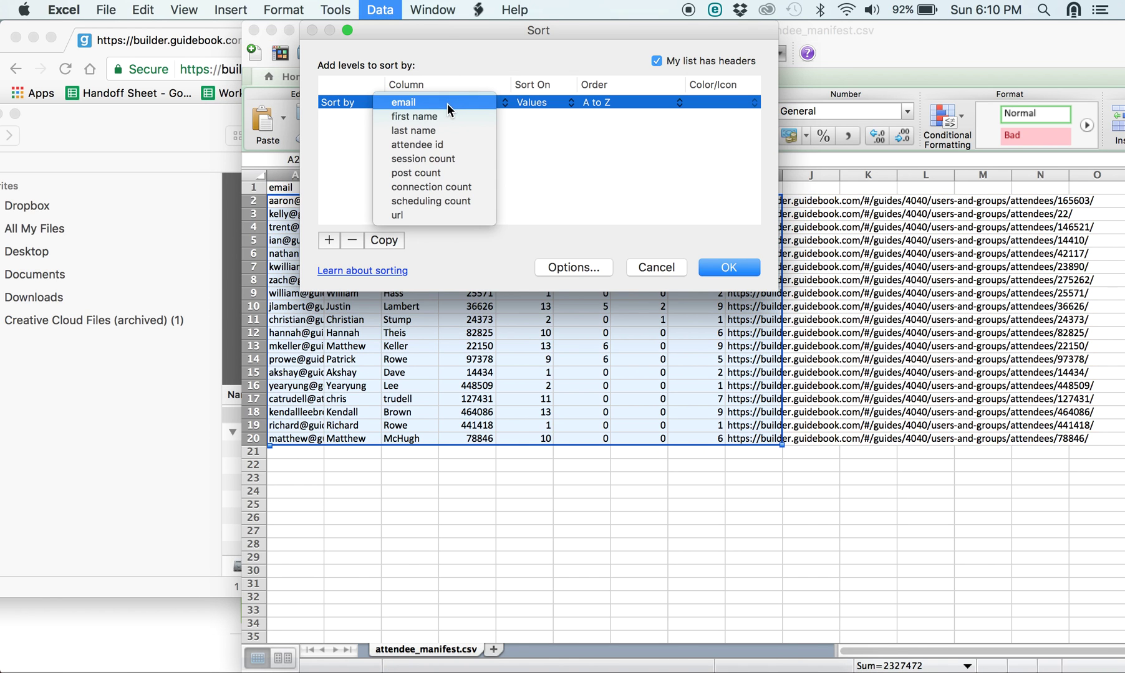
pyautogui.click(433, 173)
pyautogui.click(729, 267)
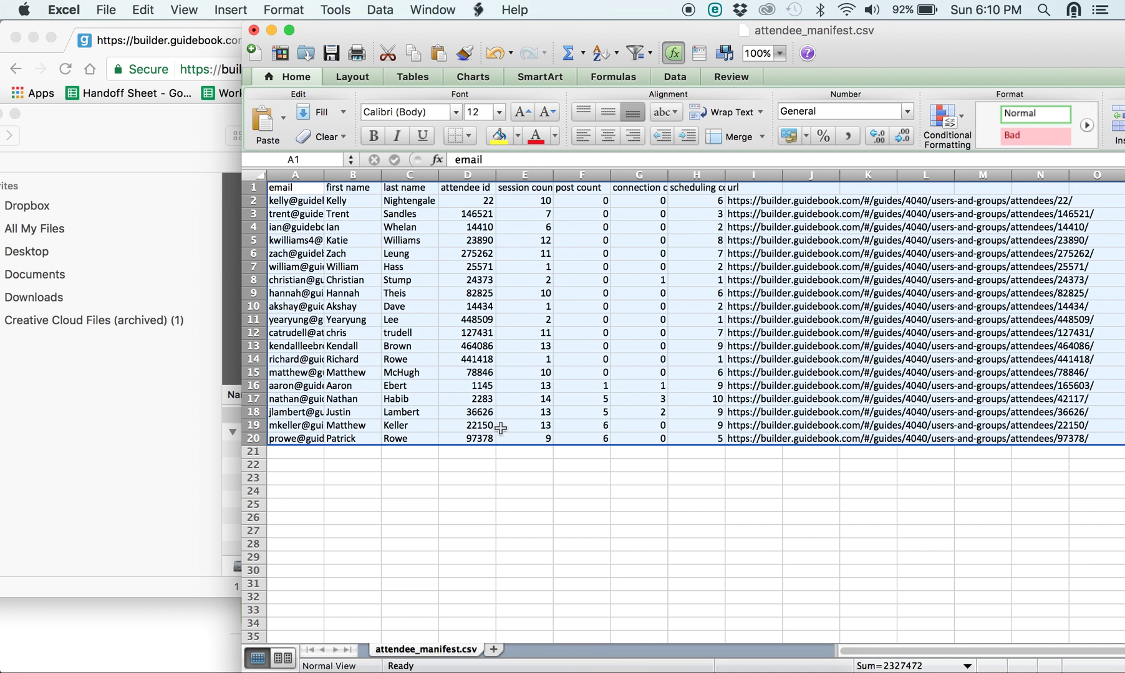
pyautogui.click(597, 440)
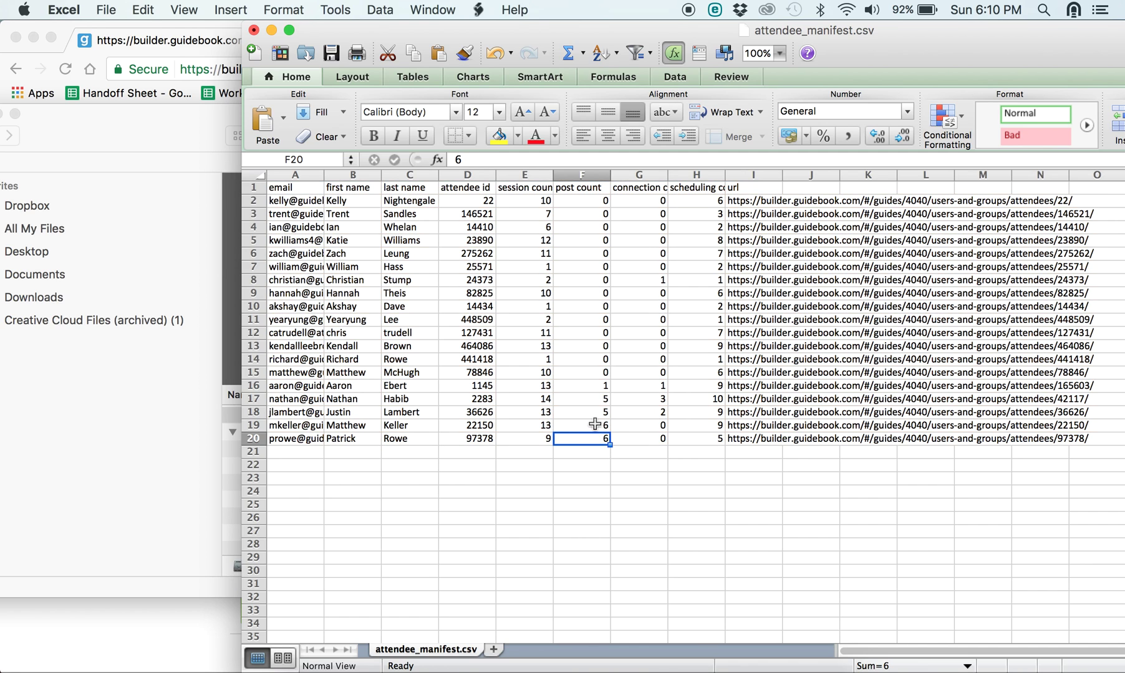
pyautogui.click(593, 429)
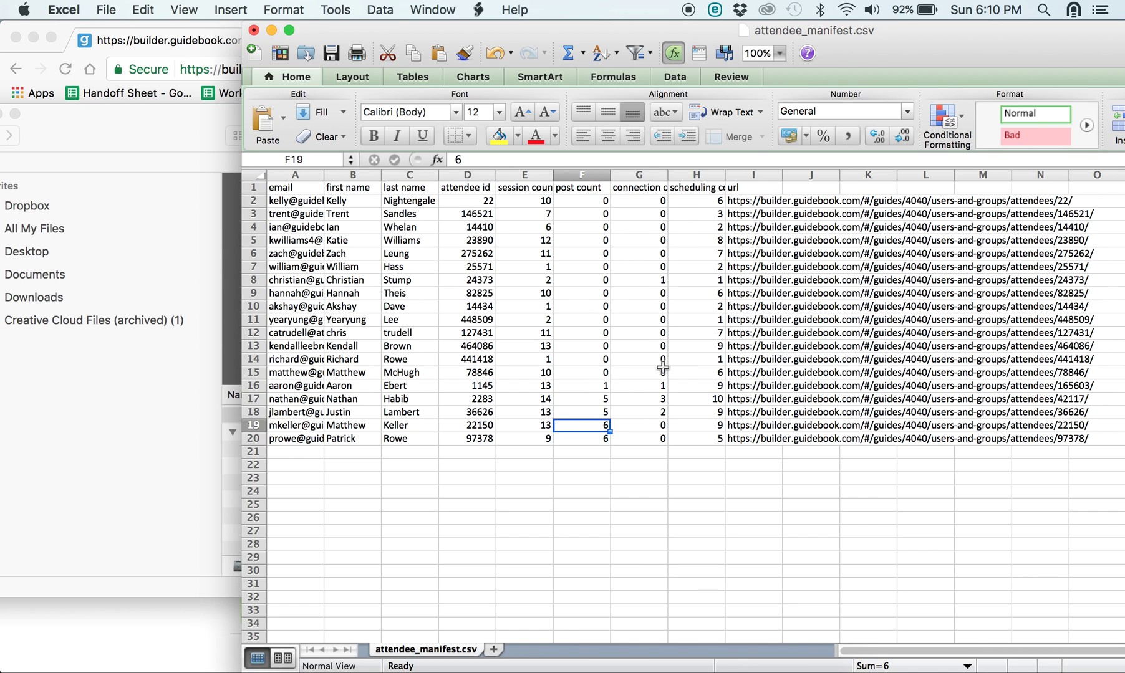
# Step: Sort manifest rows 1 to 20 by scheduling count, largest to smallest, and check the attendees with the highest counts
pyautogui.click(261, 186)
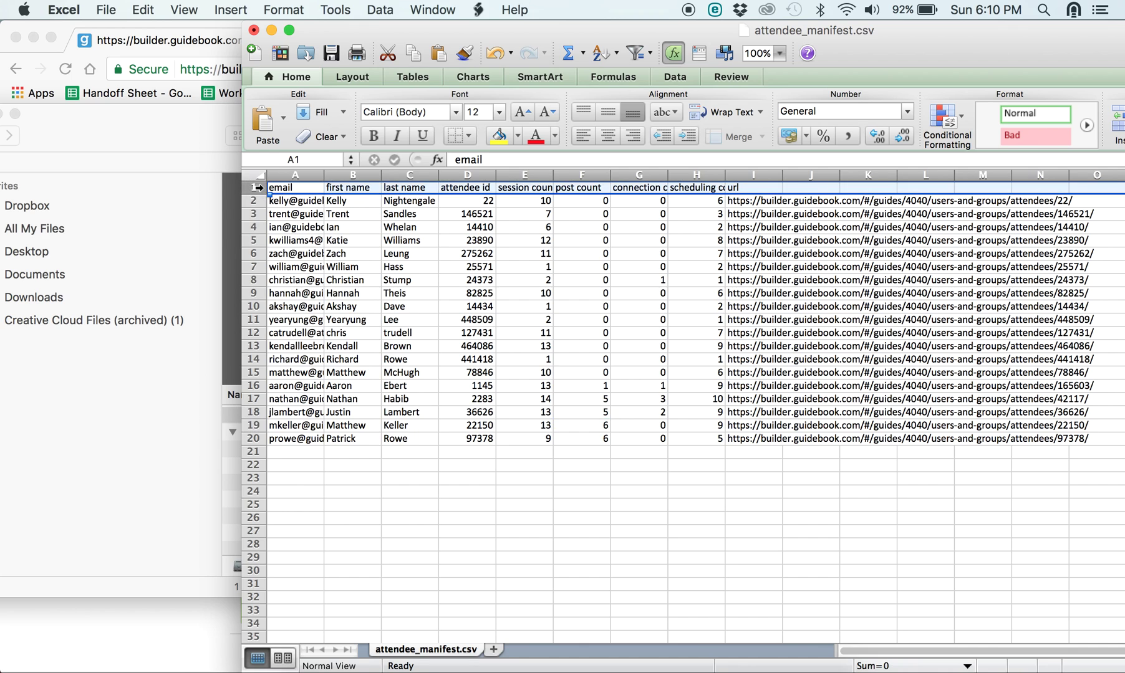
pyautogui.keyDown('shift'); pyautogui.click(254, 439); pyautogui.keyUp('shift')
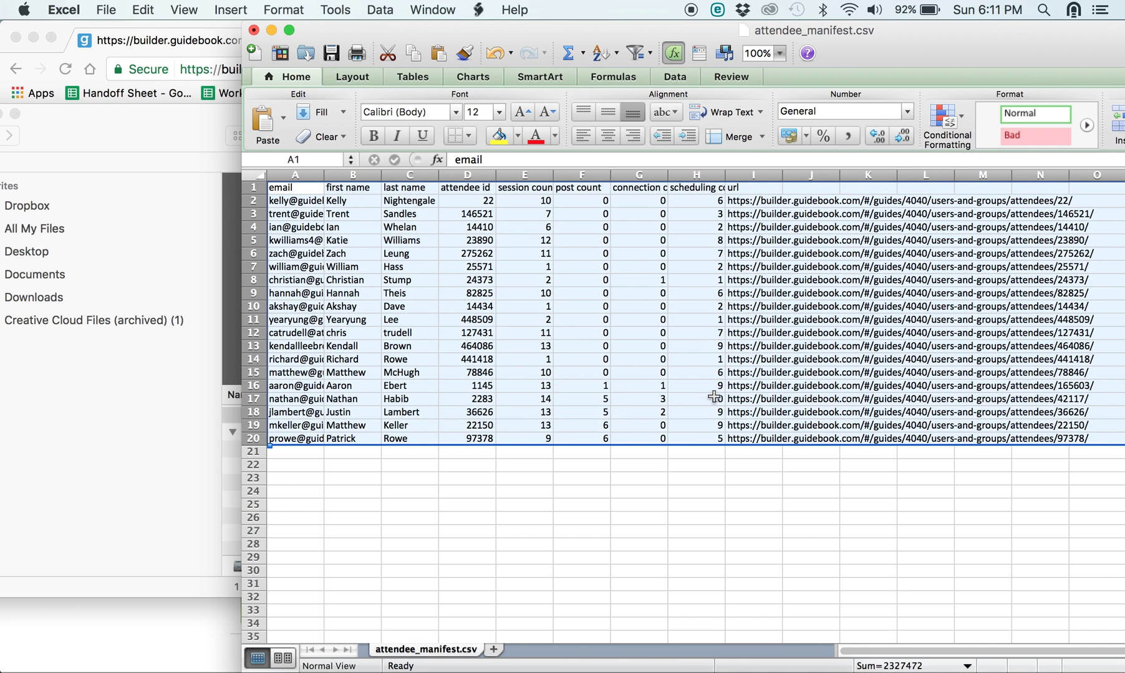
pyautogui.click(374, 10)
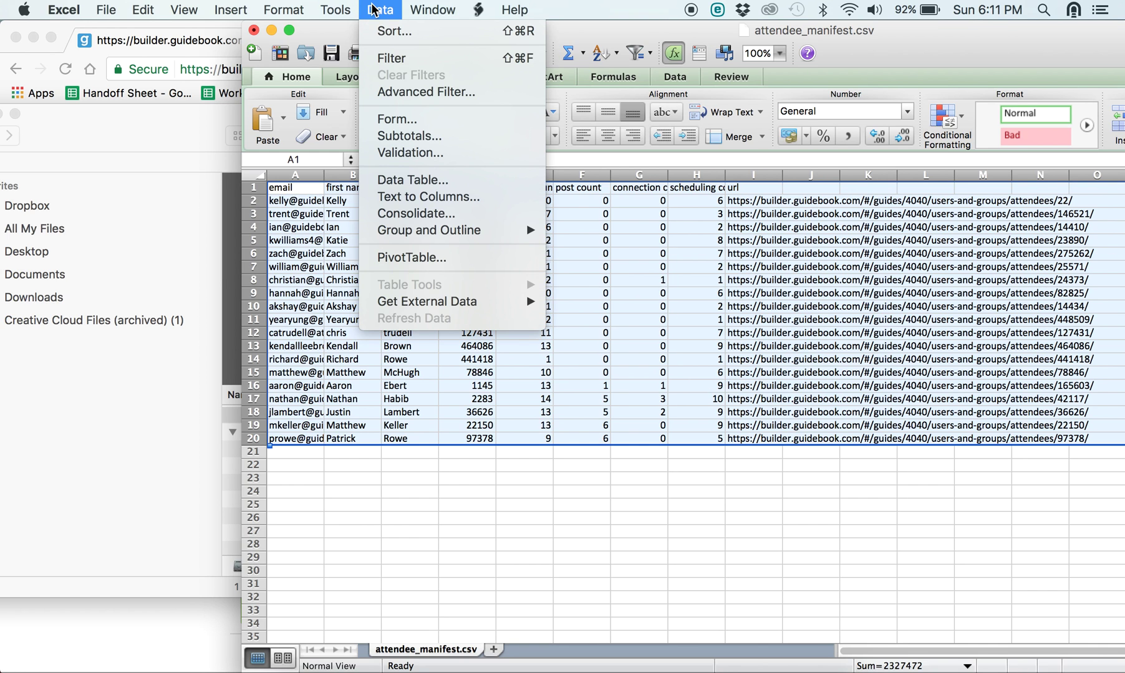
pyautogui.click(384, 32)
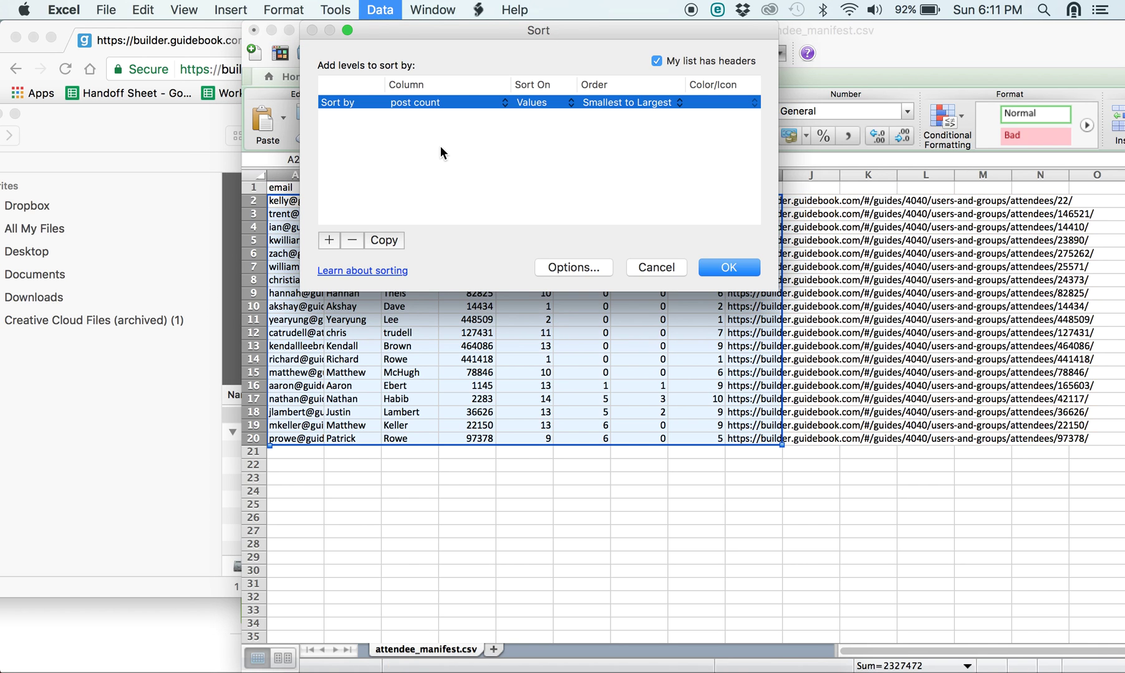
pyautogui.click(444, 103)
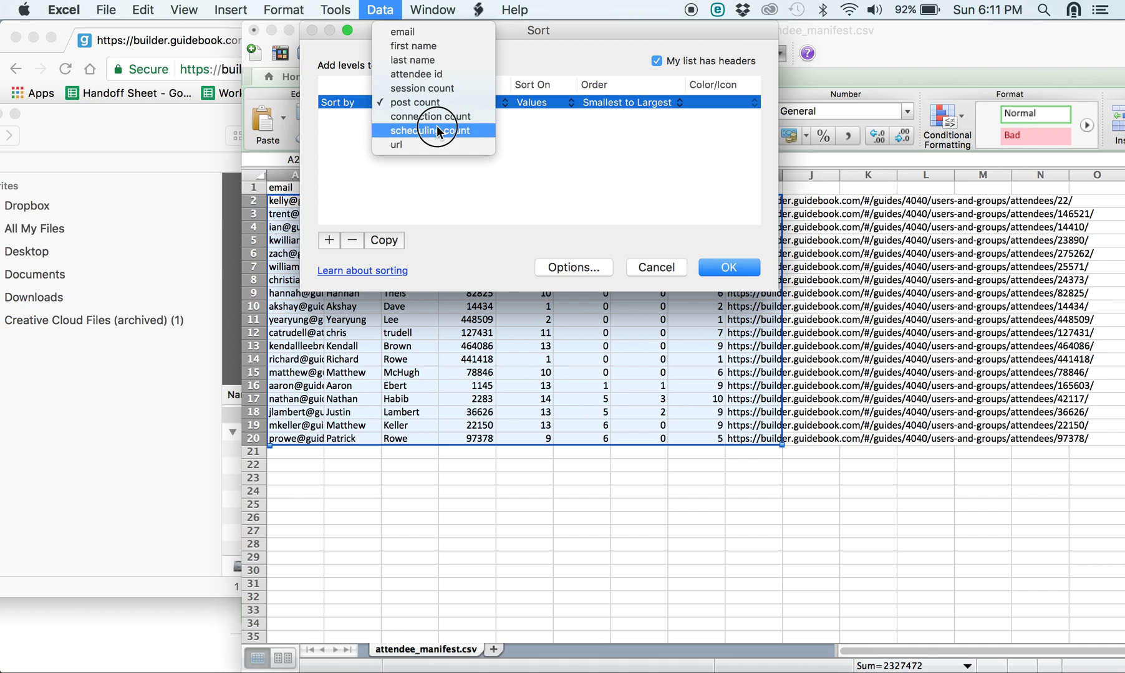
pyautogui.click(438, 131)
pyautogui.click(621, 102)
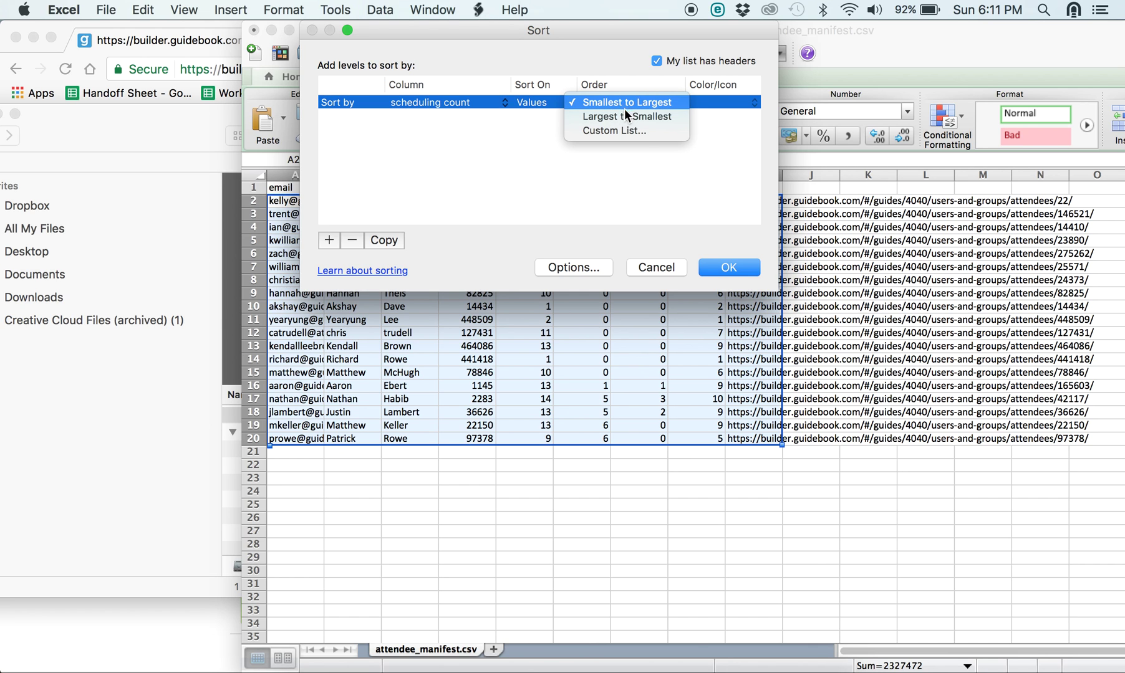
pyautogui.click(625, 114)
pyautogui.click(742, 267)
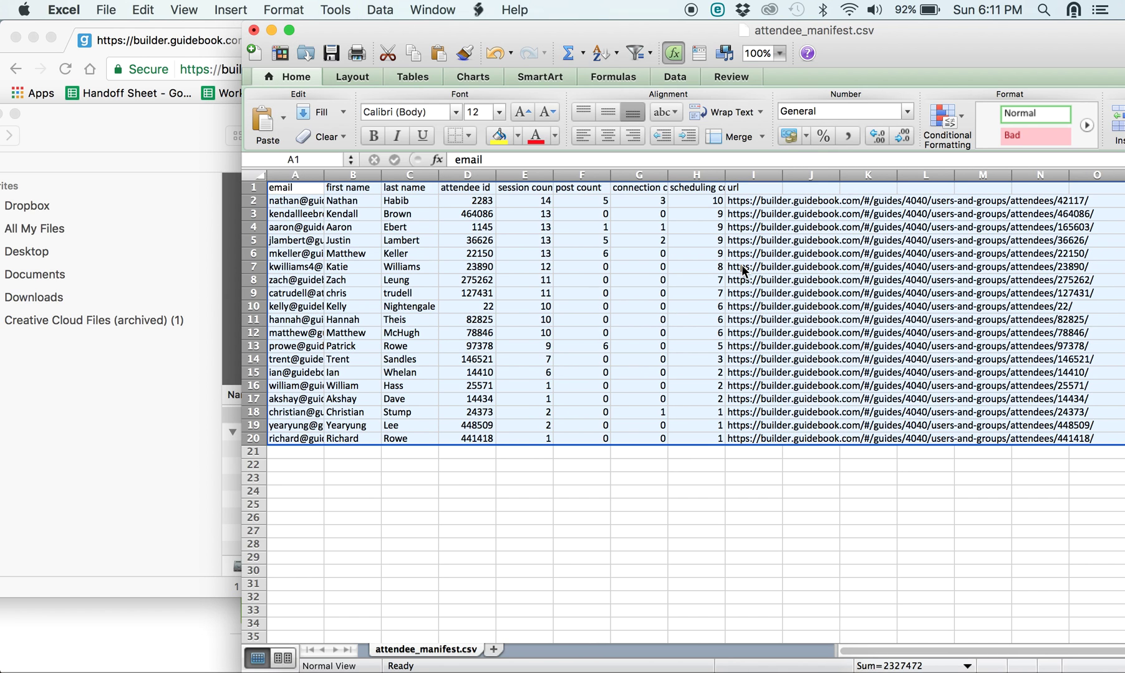
pyautogui.click(667, 240)
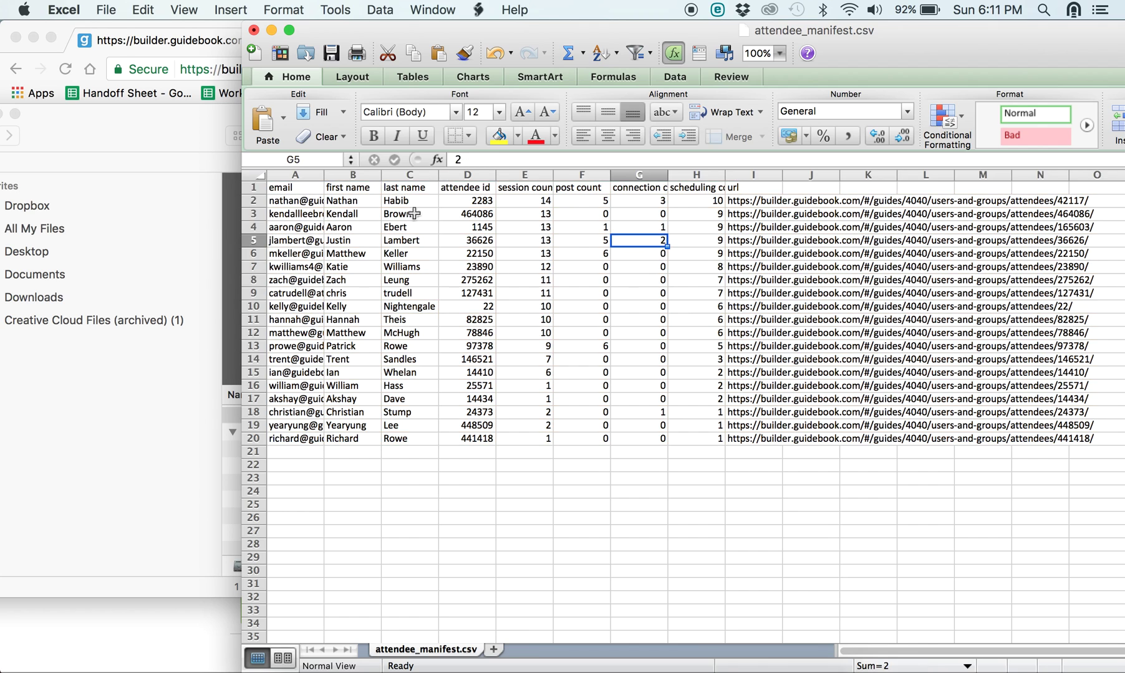
pyautogui.click(709, 216)
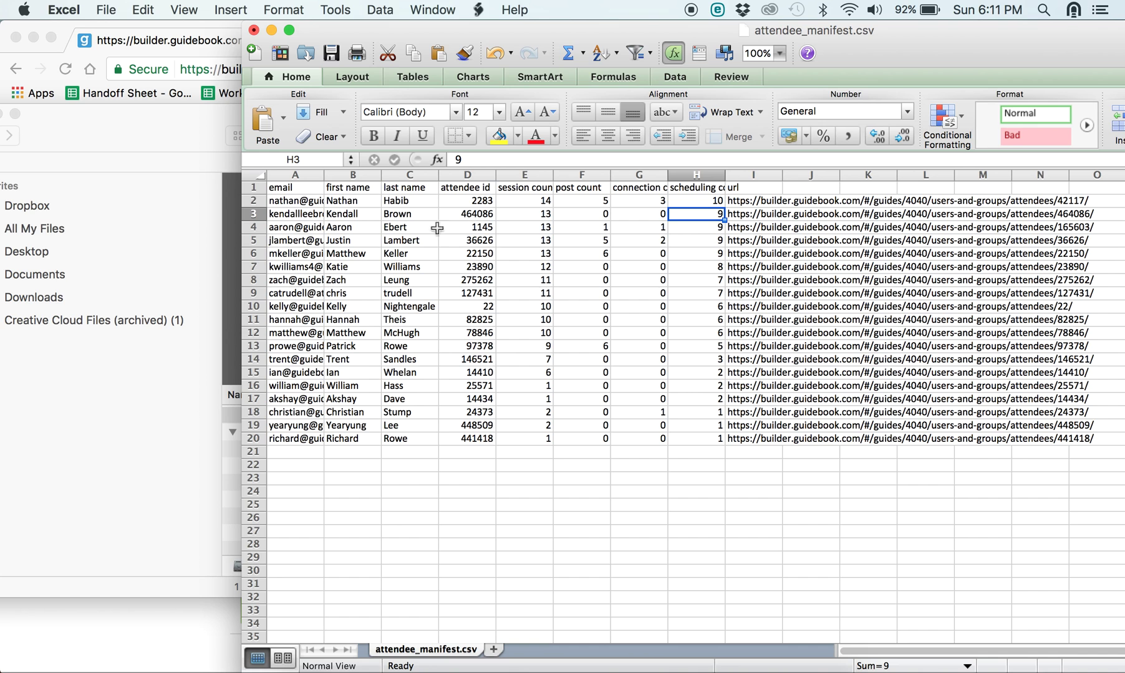
# Step: Look up the attendee id in the first data row and open the matching attendee_2283.csv from the attendees folder in Excel
pyautogui.click(185, 270)
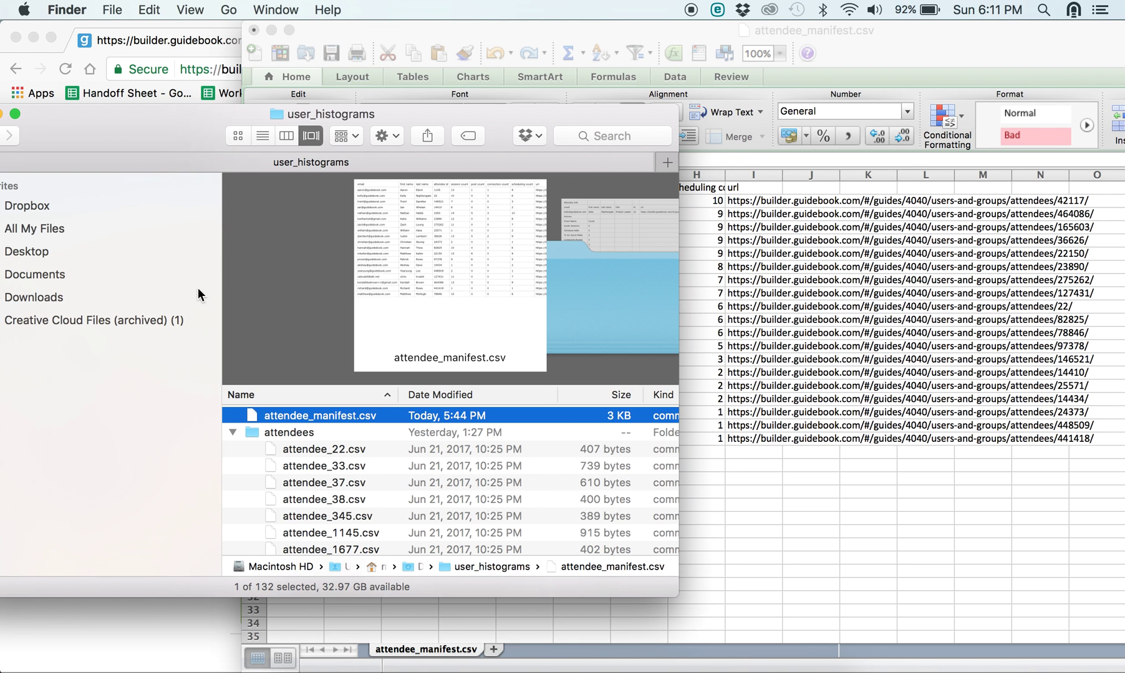
pyautogui.click(590, 236)
pyautogui.click(486, 202)
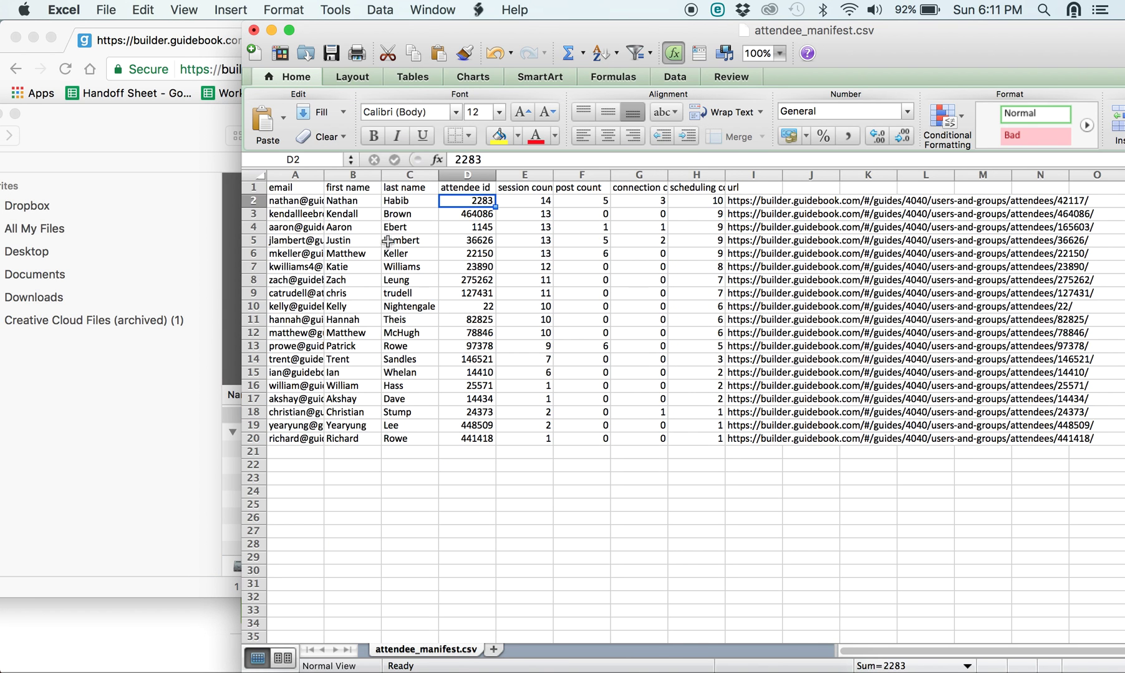
pyautogui.click(187, 430)
pyautogui.click(350, 467)
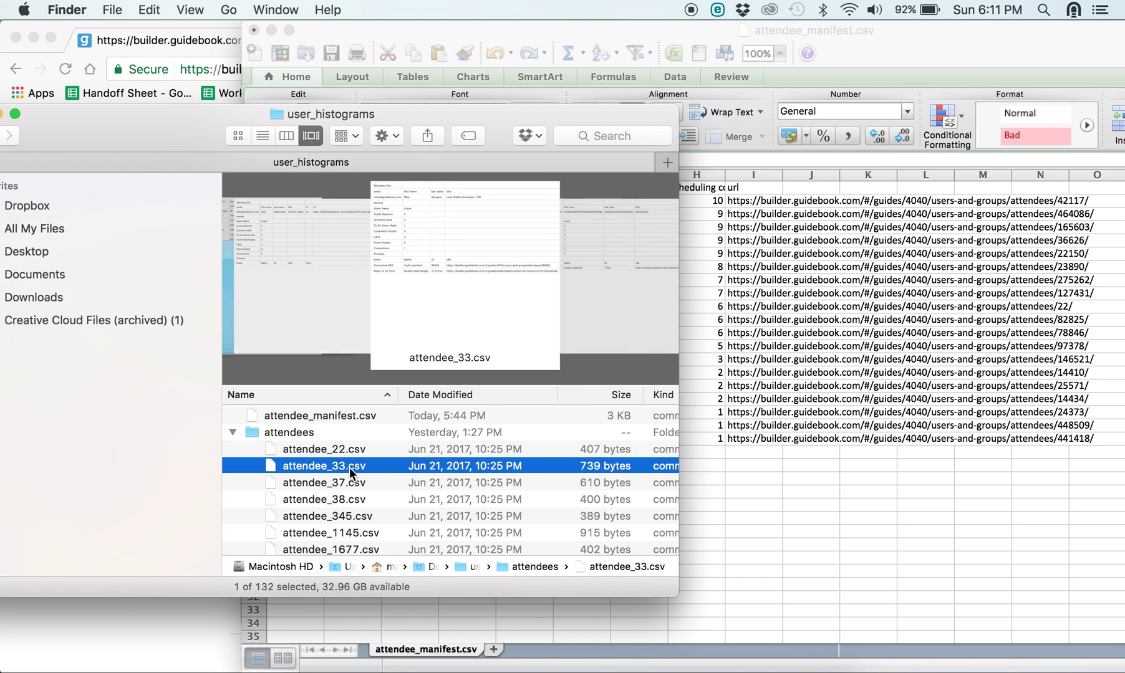
pyautogui.scroll(-4, 349, 469)
pyautogui.click(328, 487)
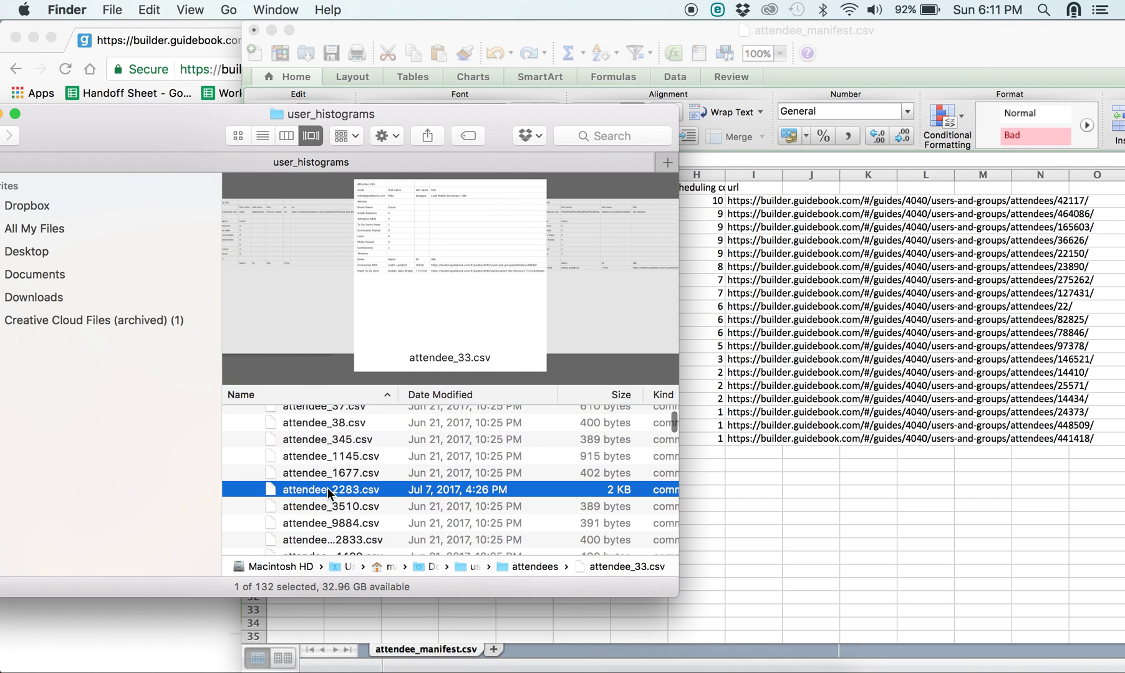
pyautogui.press('super+Tab')
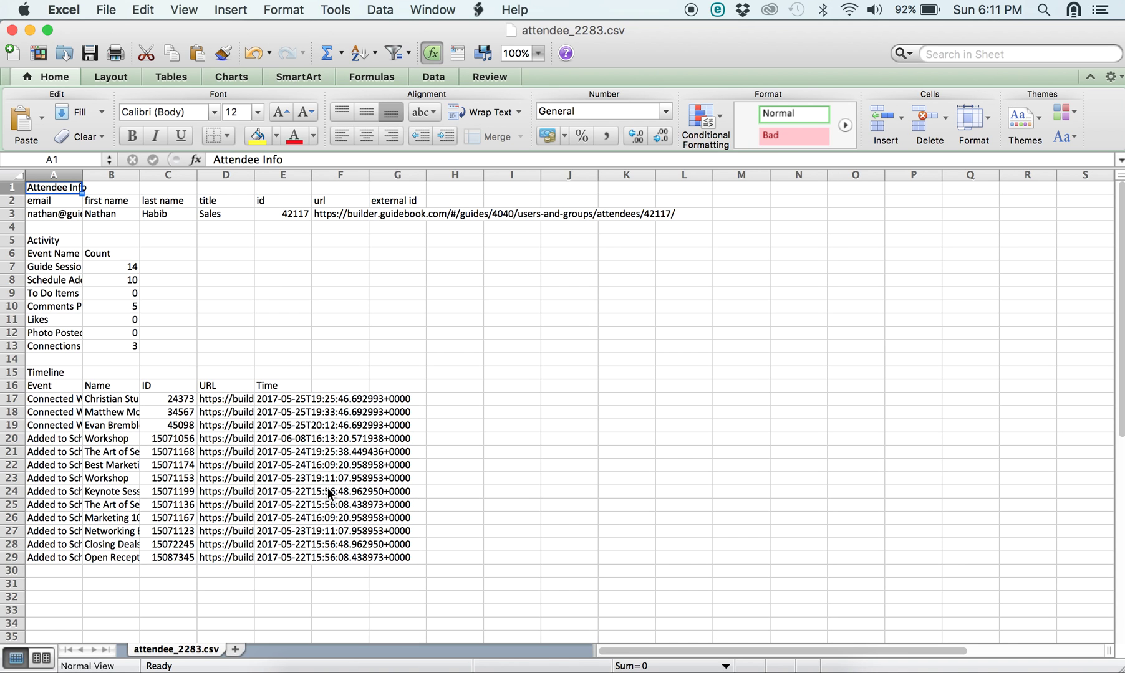
# Step: Shift the attendee_2283.csv window aside, widen column A to fit its labels, and review the activity rows from Schedule Adds to Likes
pyautogui.moveTo(139, 33); pyautogui.dragTo(190, 33)
pyautogui.moveTo(133, 175); pyautogui.dragTo(189, 175)
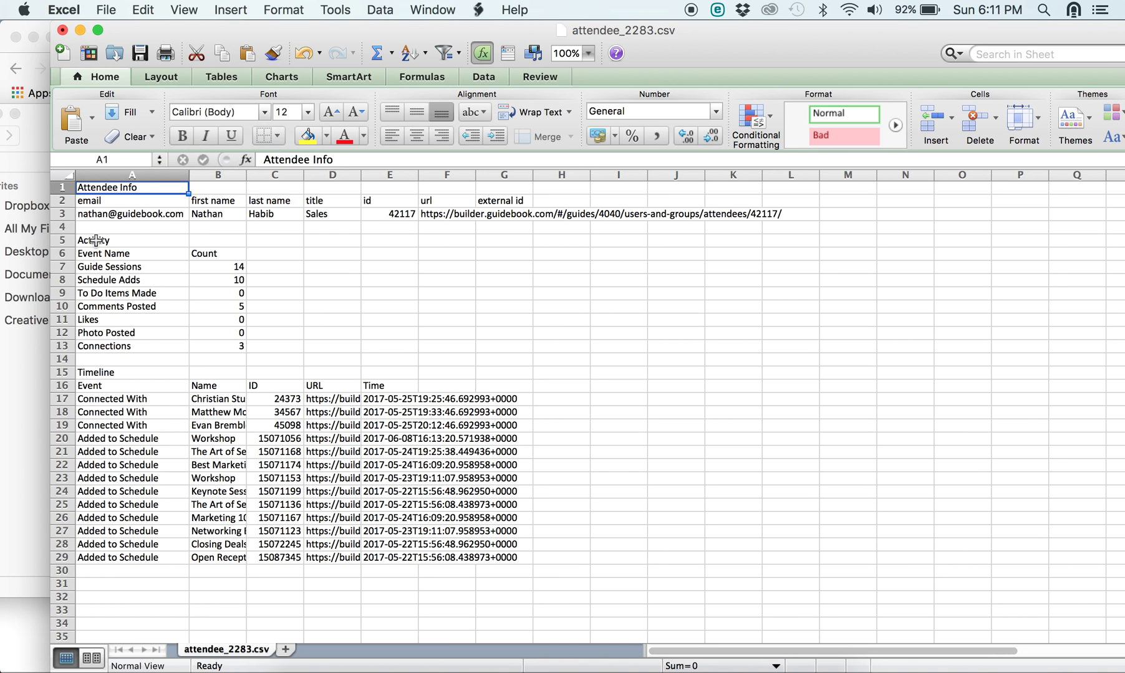
pyautogui.click(133, 279)
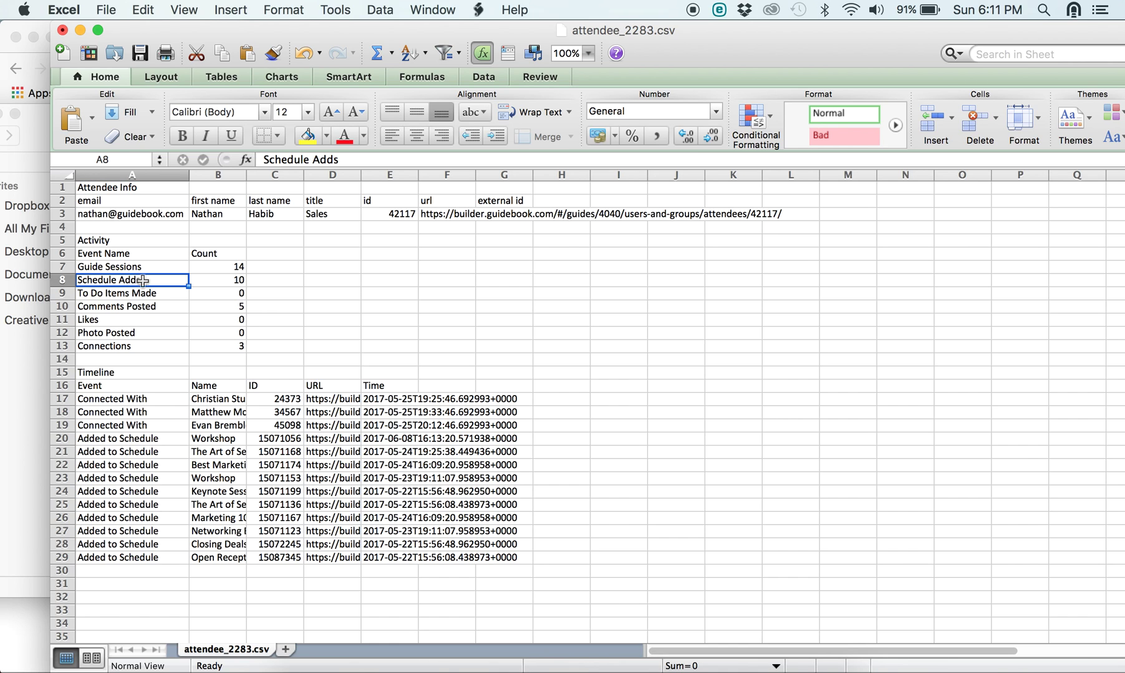
pyautogui.click(126, 293)
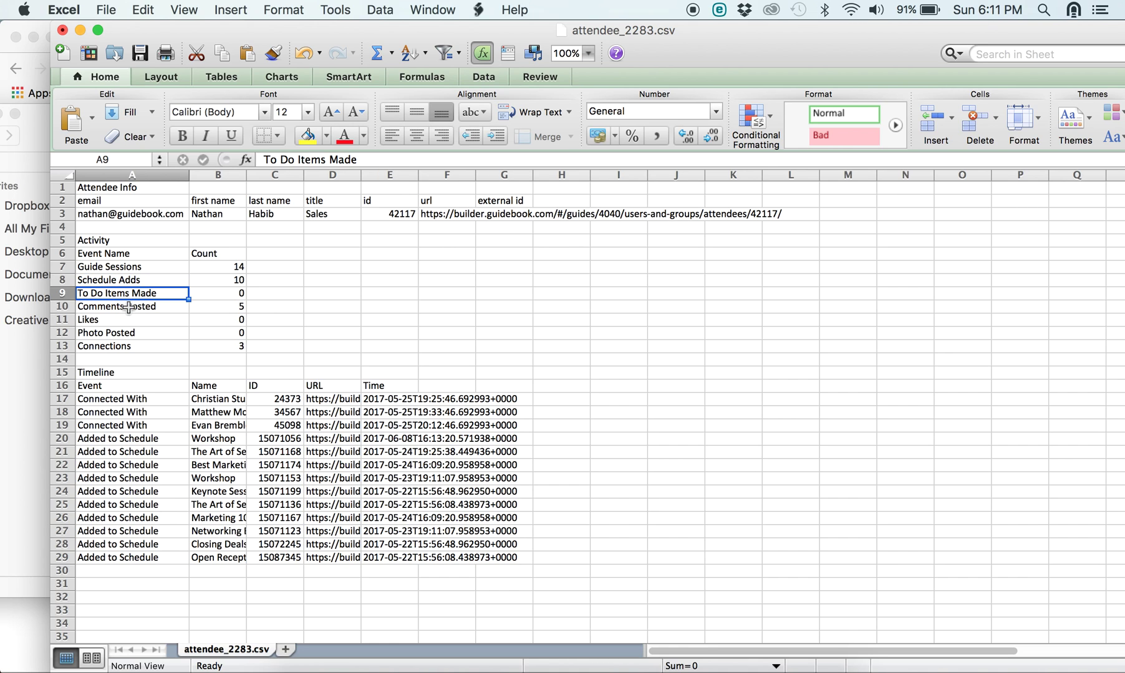
pyautogui.click(135, 310)
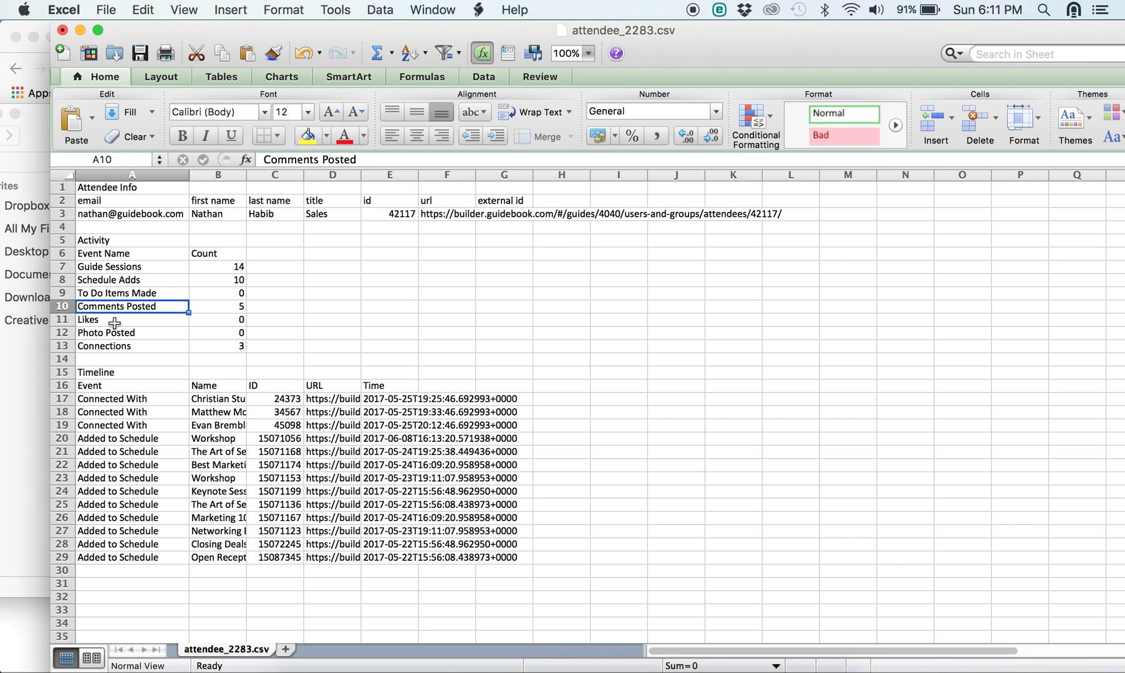
pyautogui.click(114, 323)
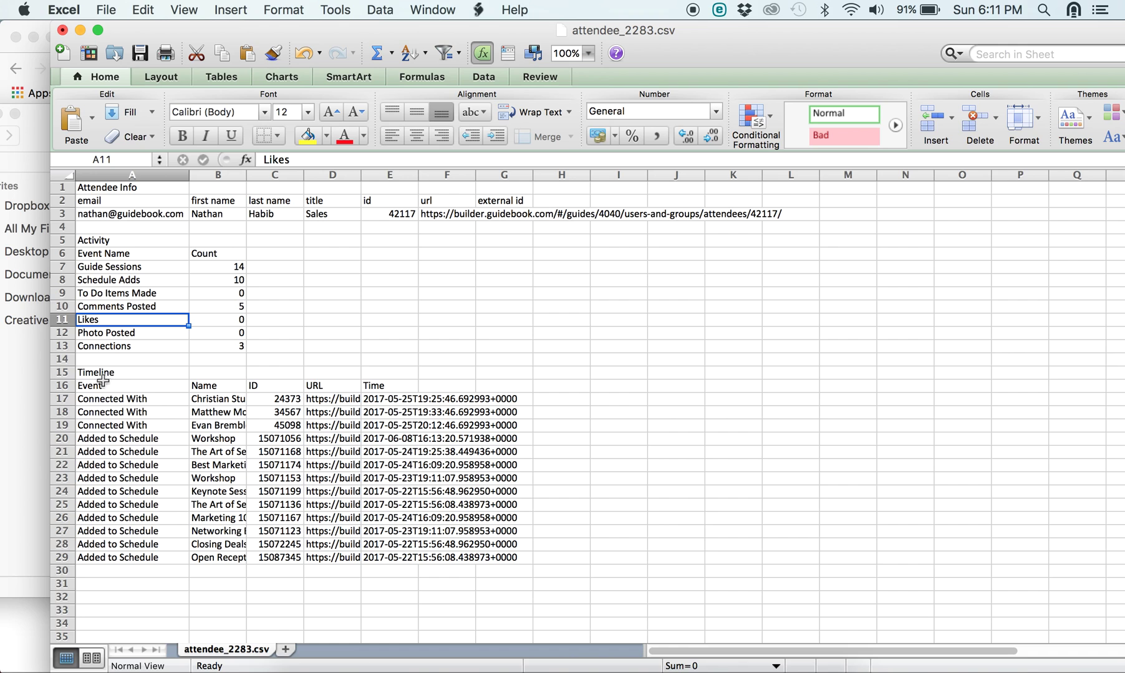
# Step: Examine the timeline's Connected With and Added to Schedule entries, and the attendee's email in the Attendee Info section
pyautogui.click(163, 412)
pyautogui.click(205, 409)
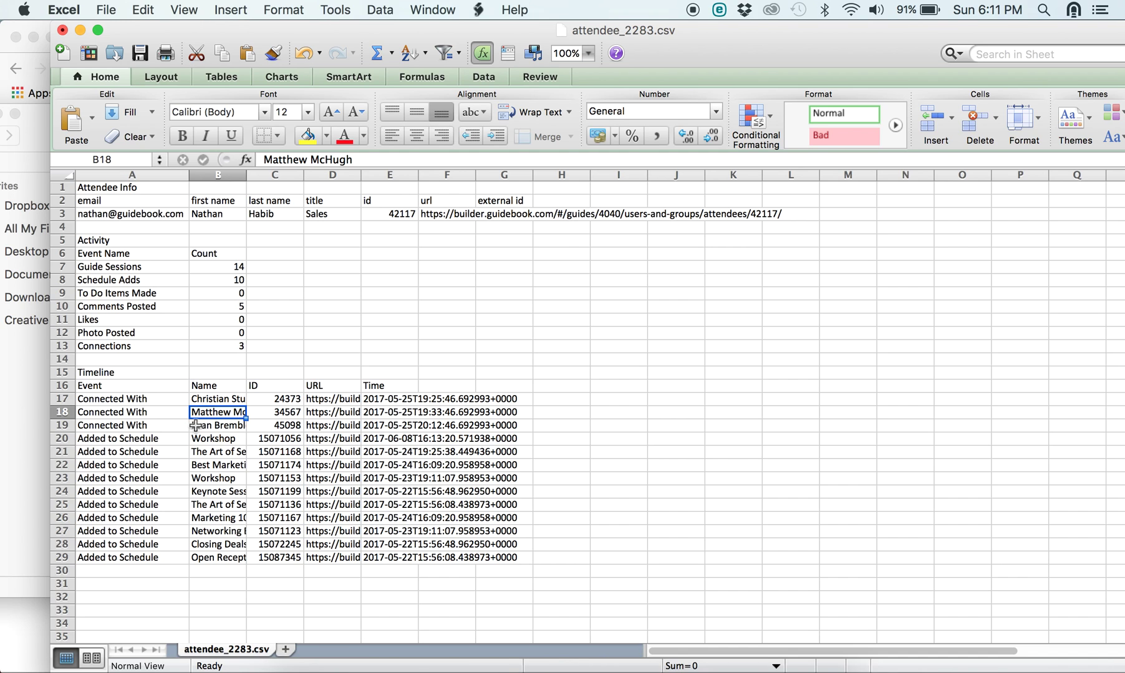
pyautogui.click(122, 452)
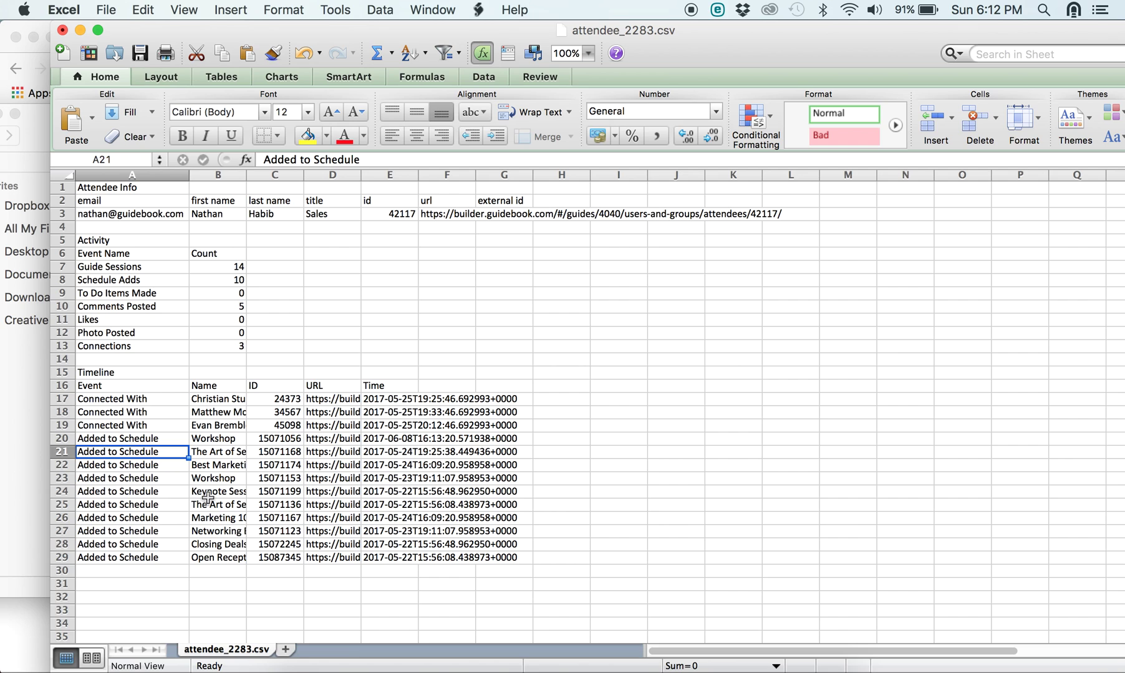
pyautogui.click(138, 214)
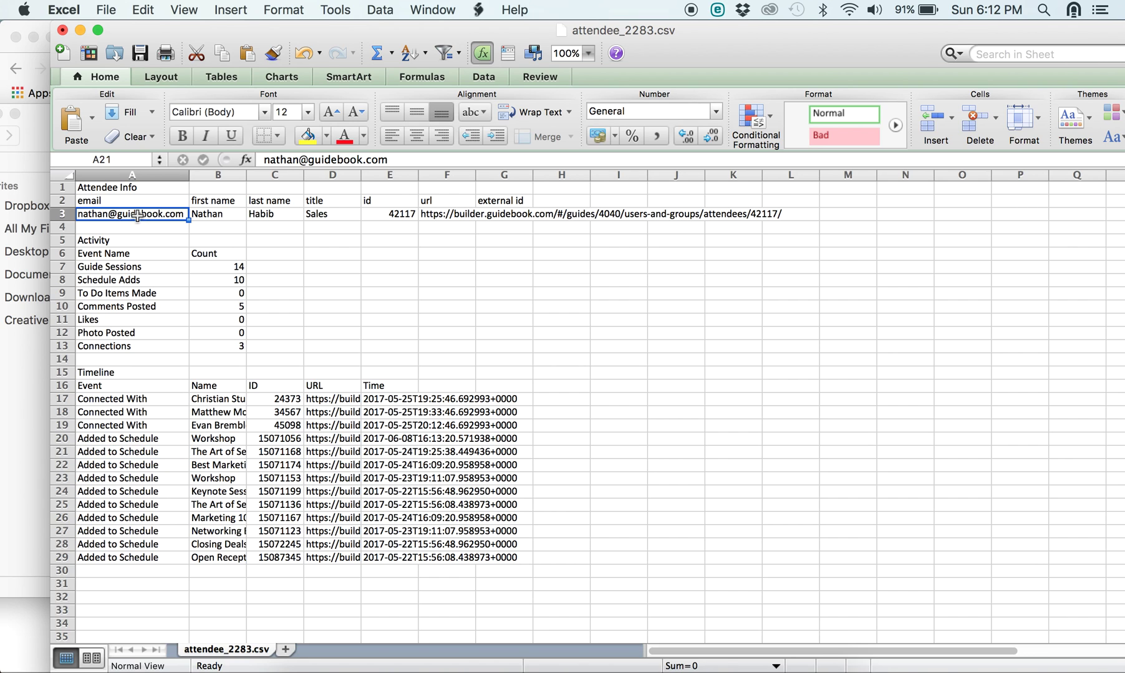
# Step: Reposition the Finder window, minimize the attendee_2283.csv workbook, and move the attendee_manifest.csv window to show more of its columns
pyautogui.click(26, 377)
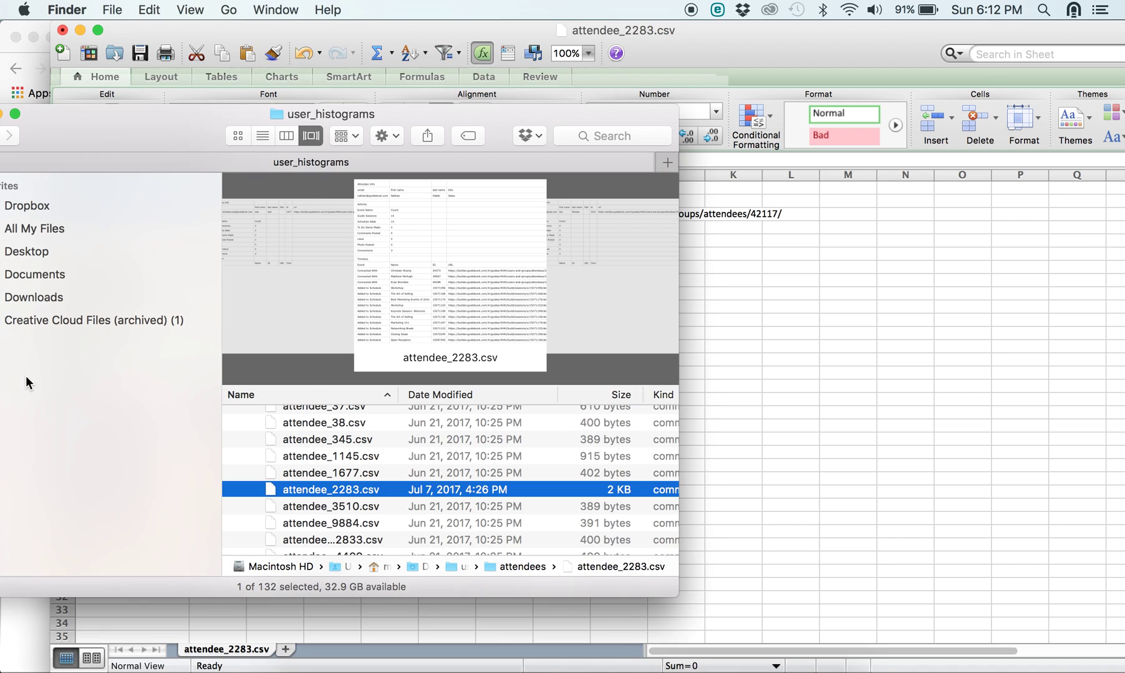
pyautogui.moveTo(187, 146); pyautogui.dragTo(253, 138)
pyautogui.click(240, 29)
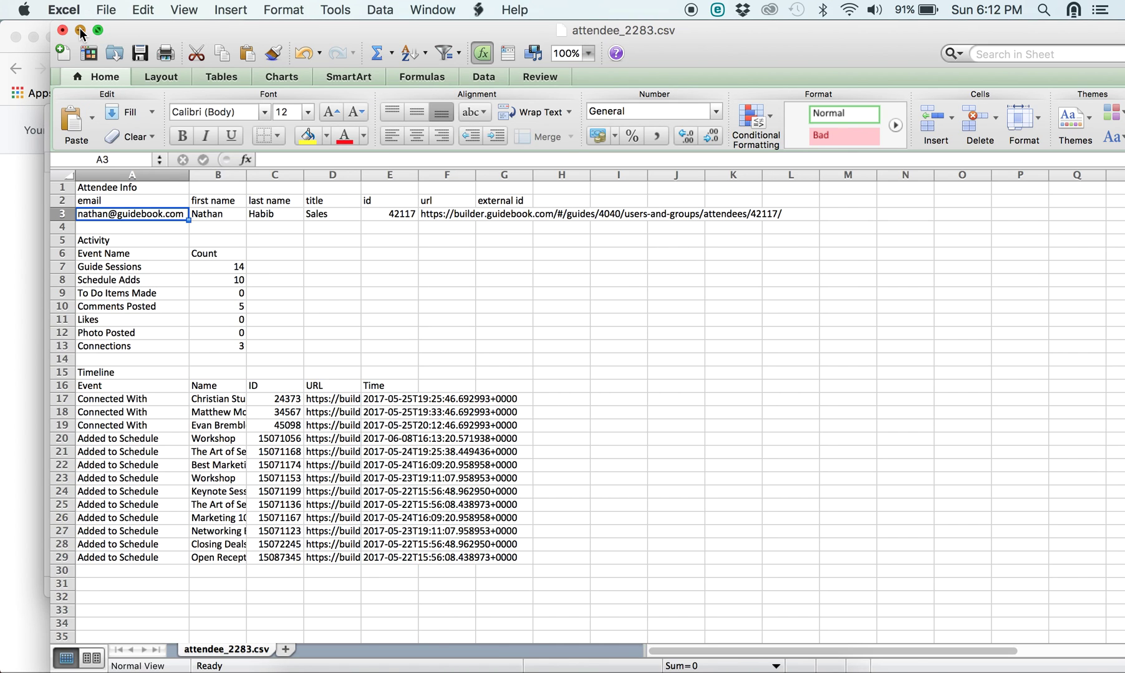
pyautogui.click(80, 29)
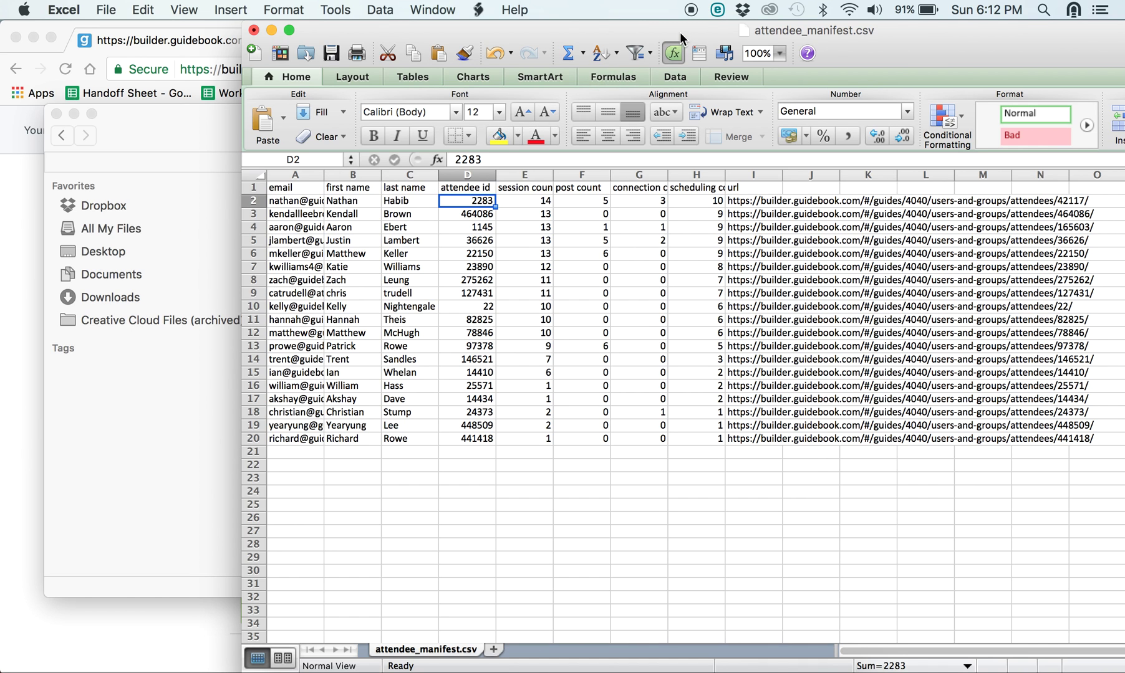
pyautogui.moveTo(698, 29); pyautogui.dragTo(590, 27)
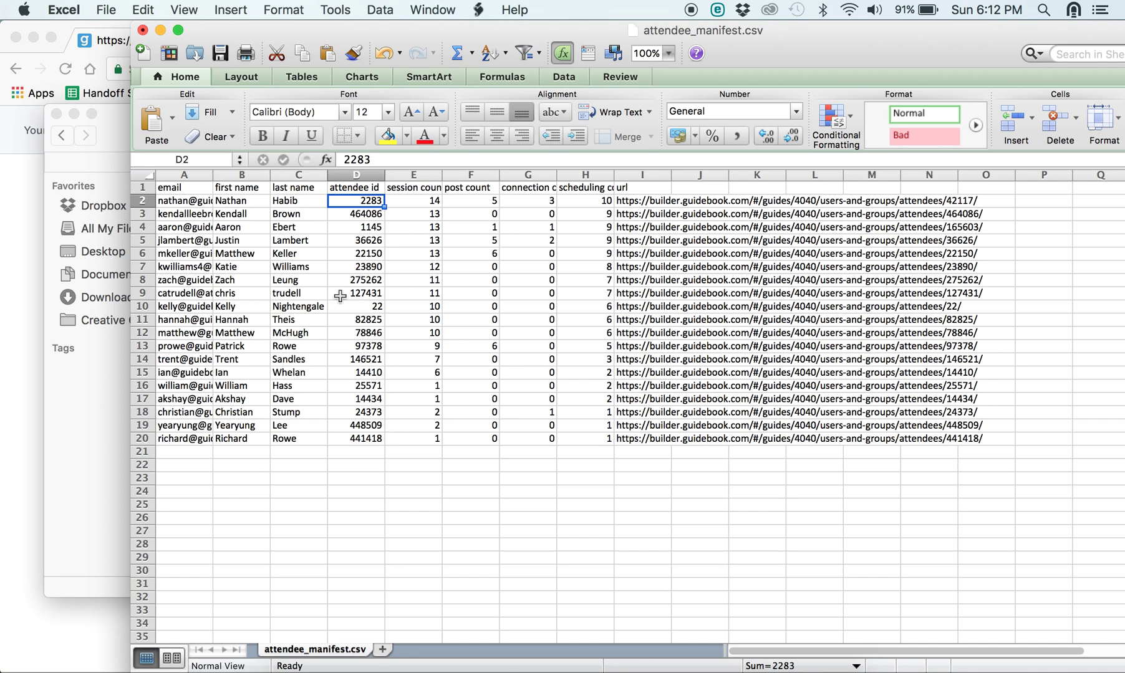
# Step: Sort rows 1 to 20 of the attendee manifest by session count from smallest to largest, treating the first row as headers
pyautogui.click(142, 187)
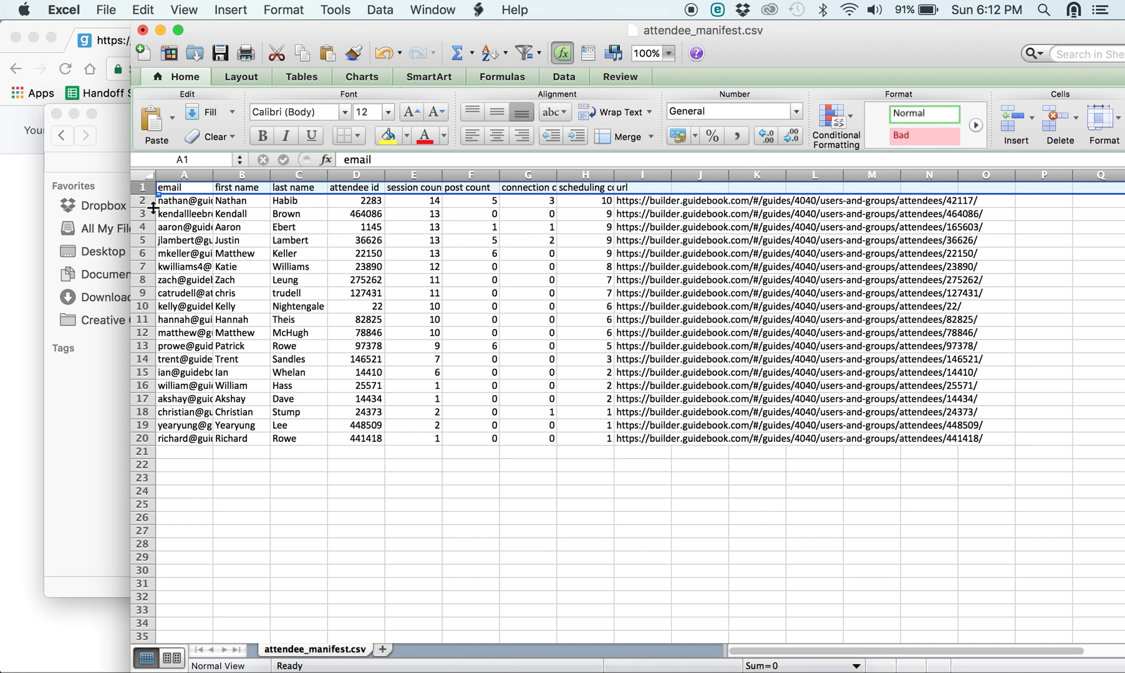
pyautogui.keyDown('shift'); pyautogui.click(144, 438); pyautogui.keyUp('shift')
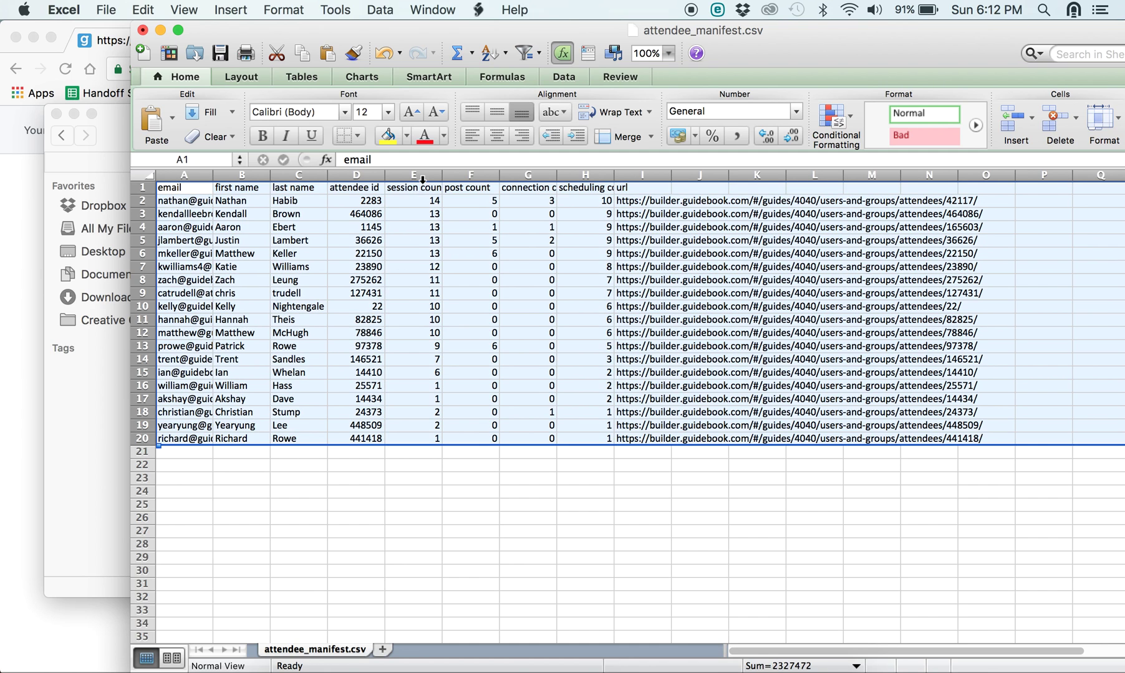
pyautogui.click(378, 9)
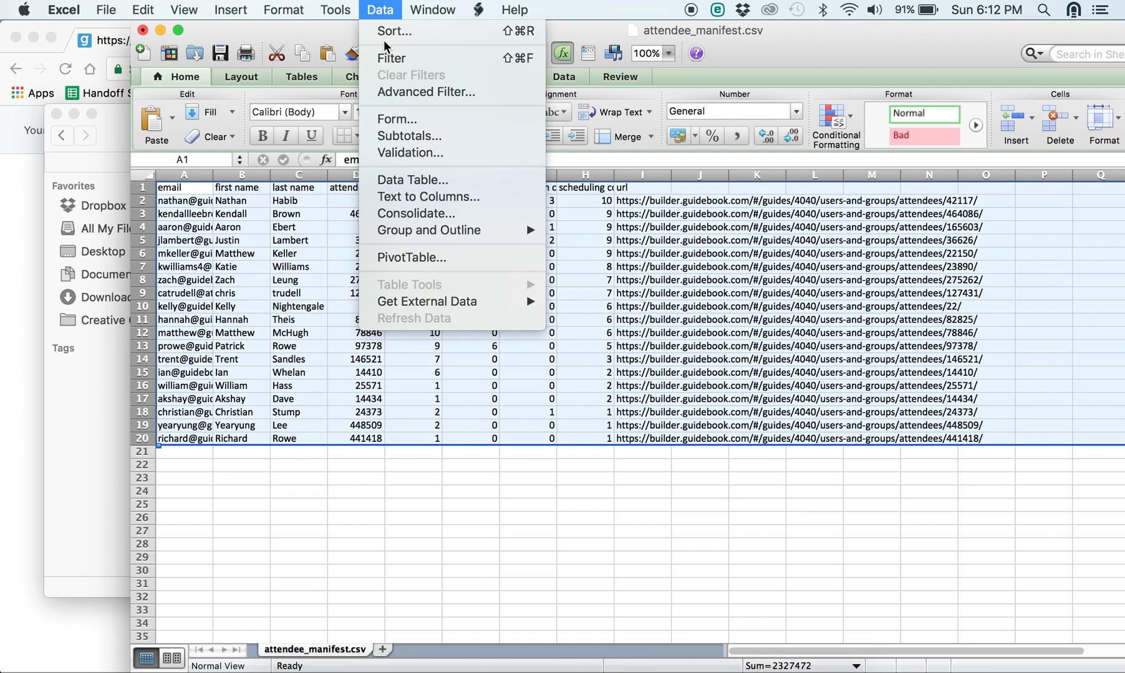
pyautogui.click(383, 30)
pyautogui.click(436, 104)
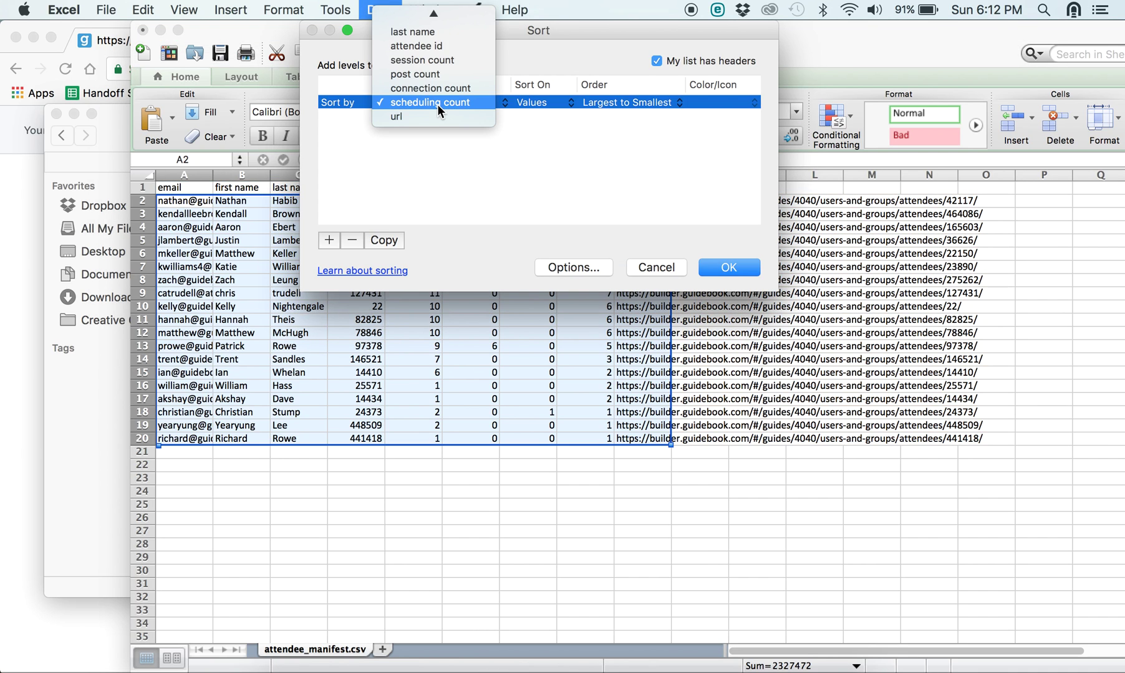
pyautogui.click(428, 65)
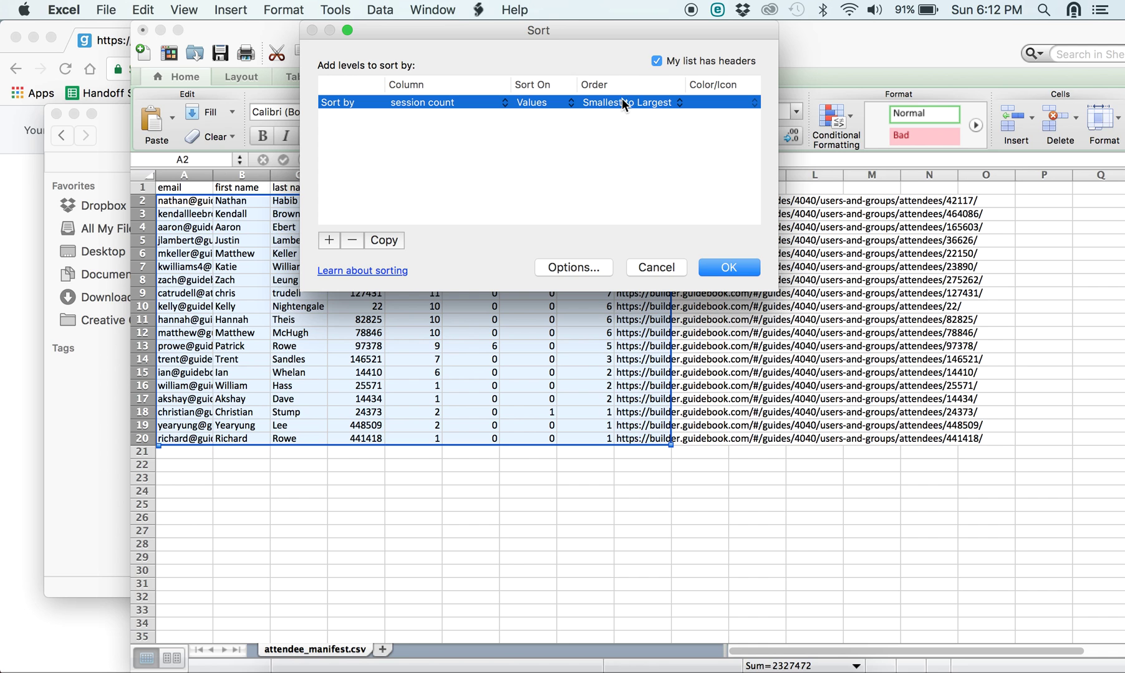
pyautogui.click(729, 268)
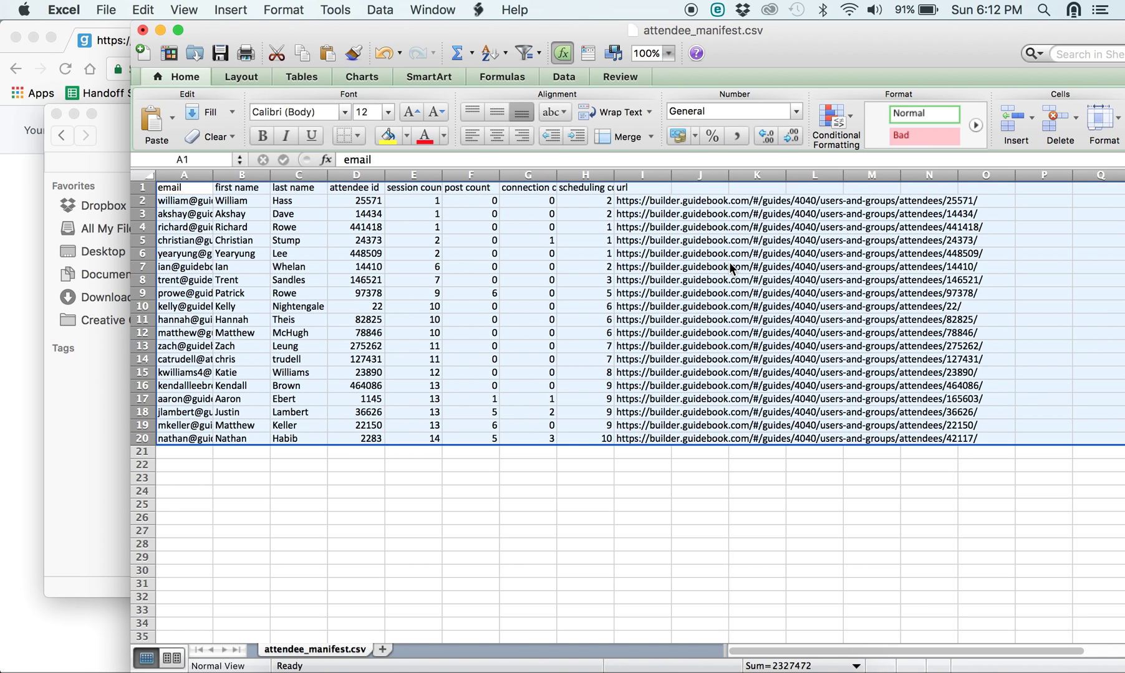
# Step: Examine the least engaged attendees in rows 2 to 6 and compare their session counts with the attendee in row 20
pyautogui.click(492, 238)
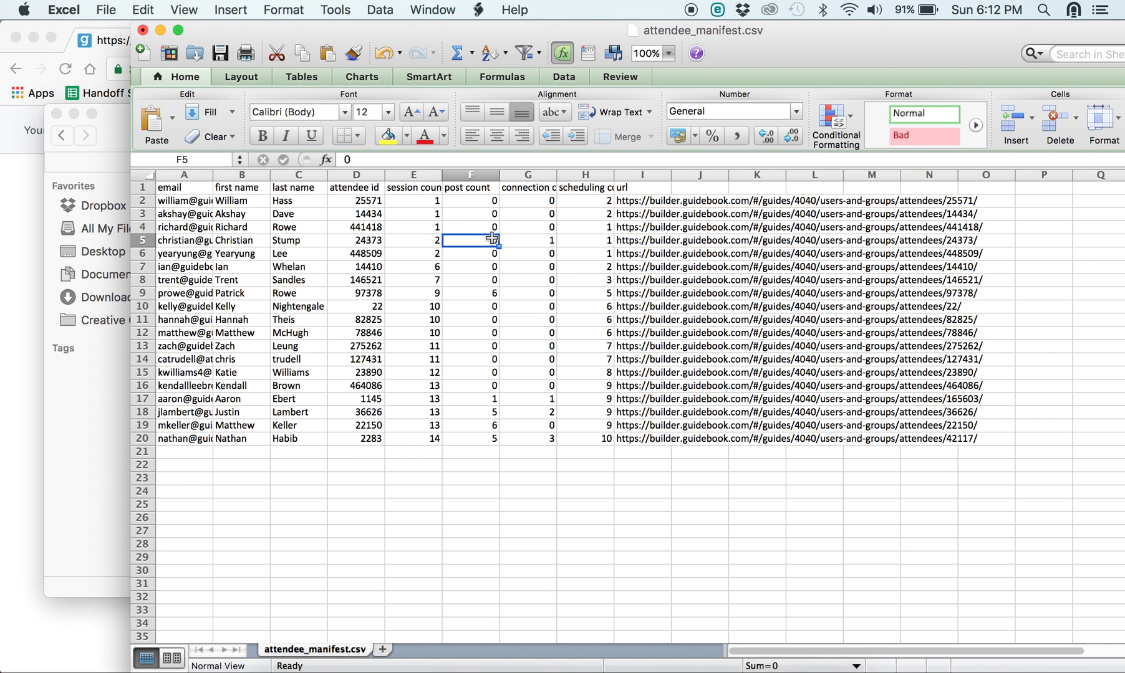
pyautogui.click(142, 200)
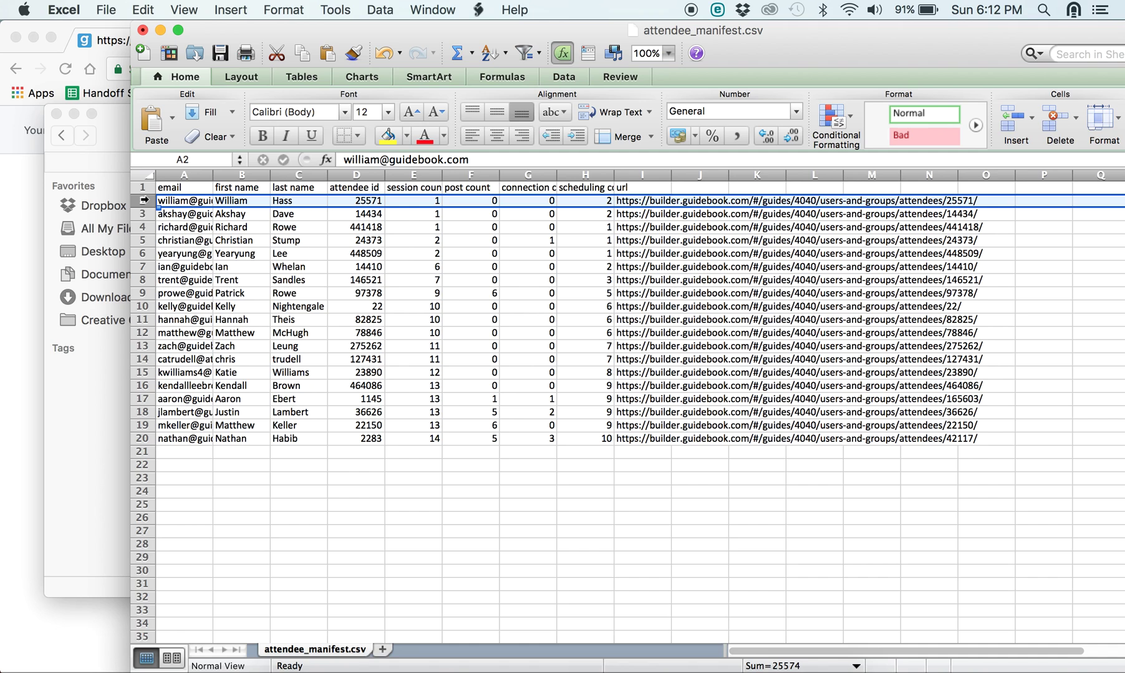
pyautogui.keyDown('shift'); pyautogui.click(143, 253); pyautogui.keyUp('shift')
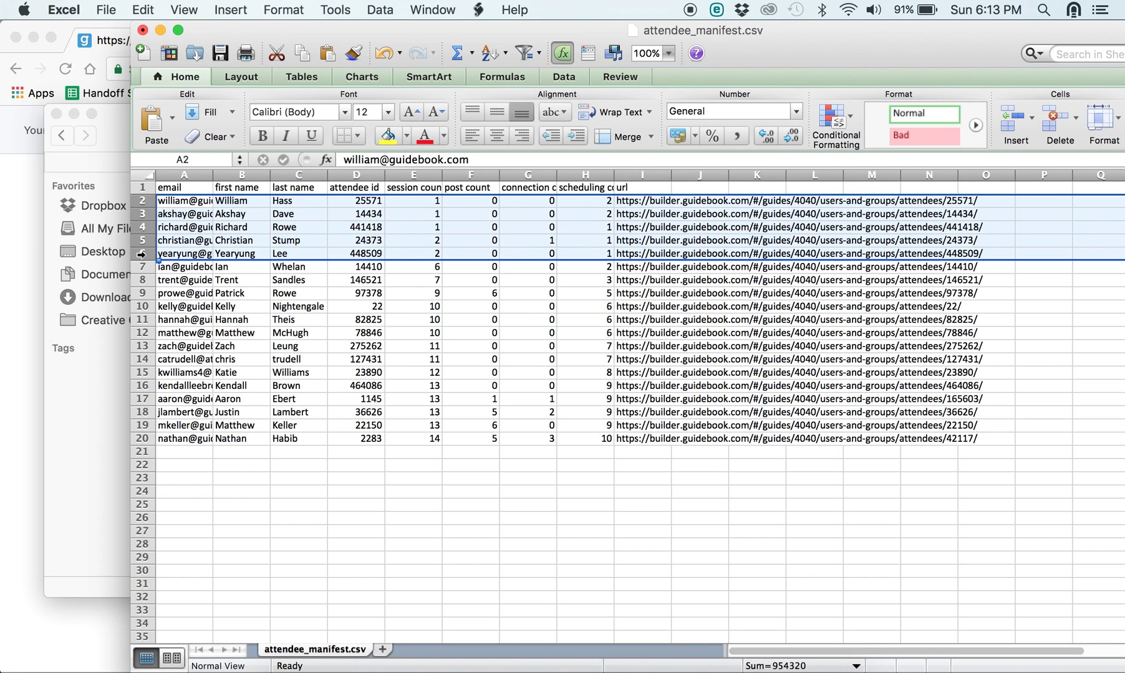
pyautogui.click(208, 275)
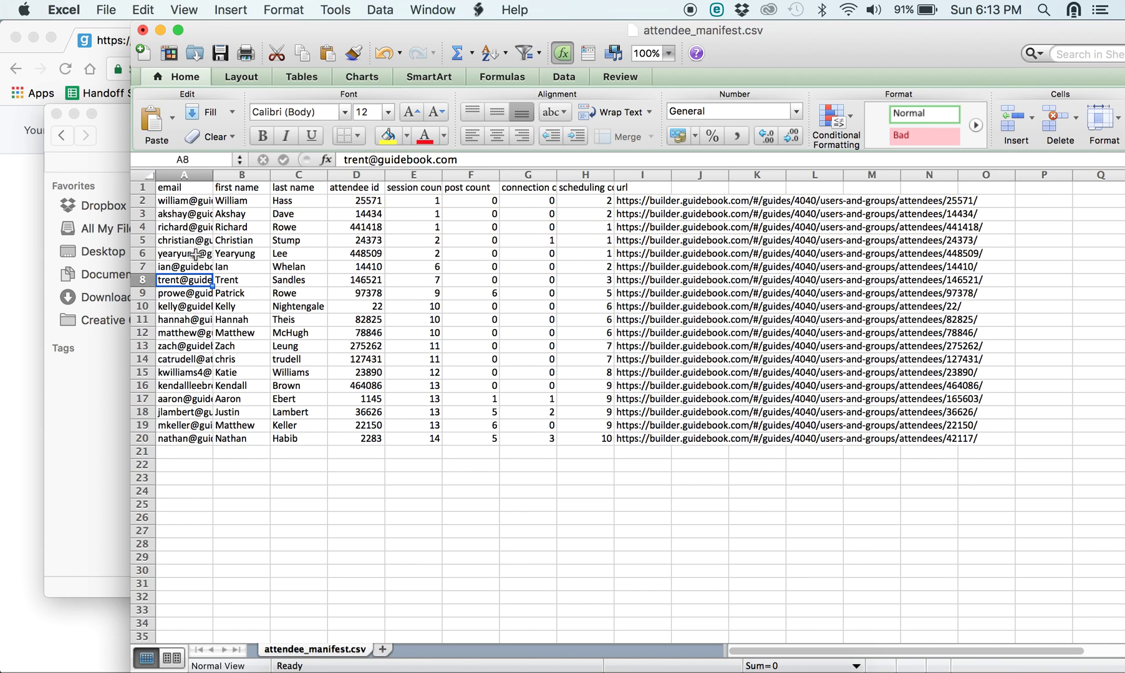
pyautogui.click(196, 254)
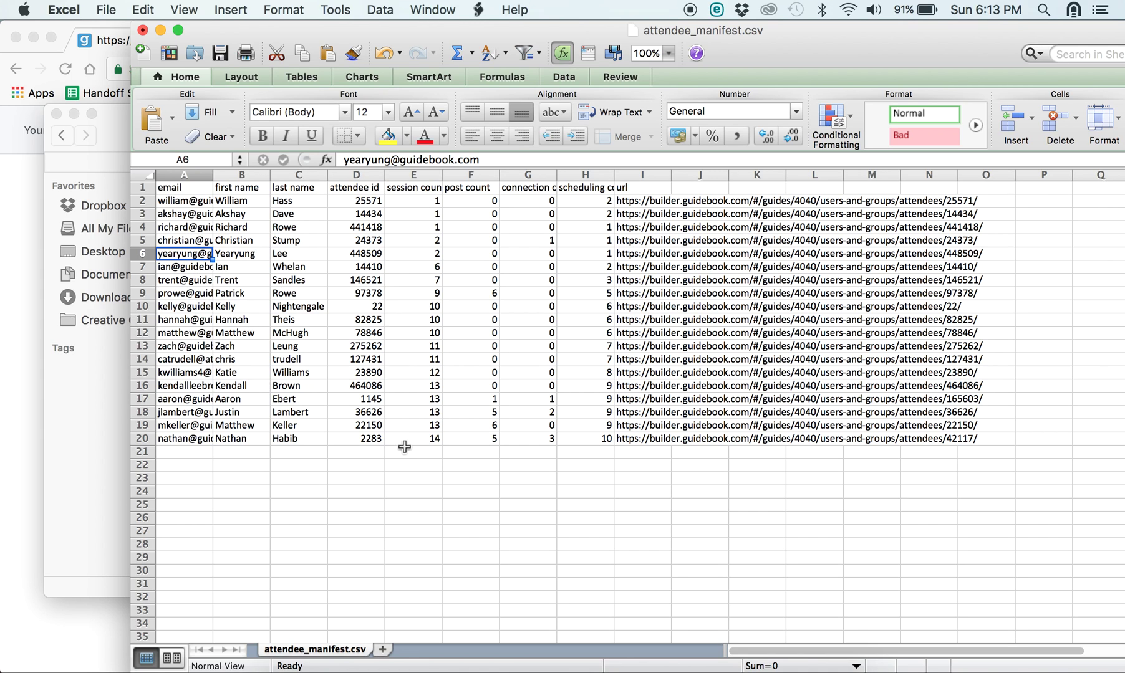
pyautogui.click(432, 439)
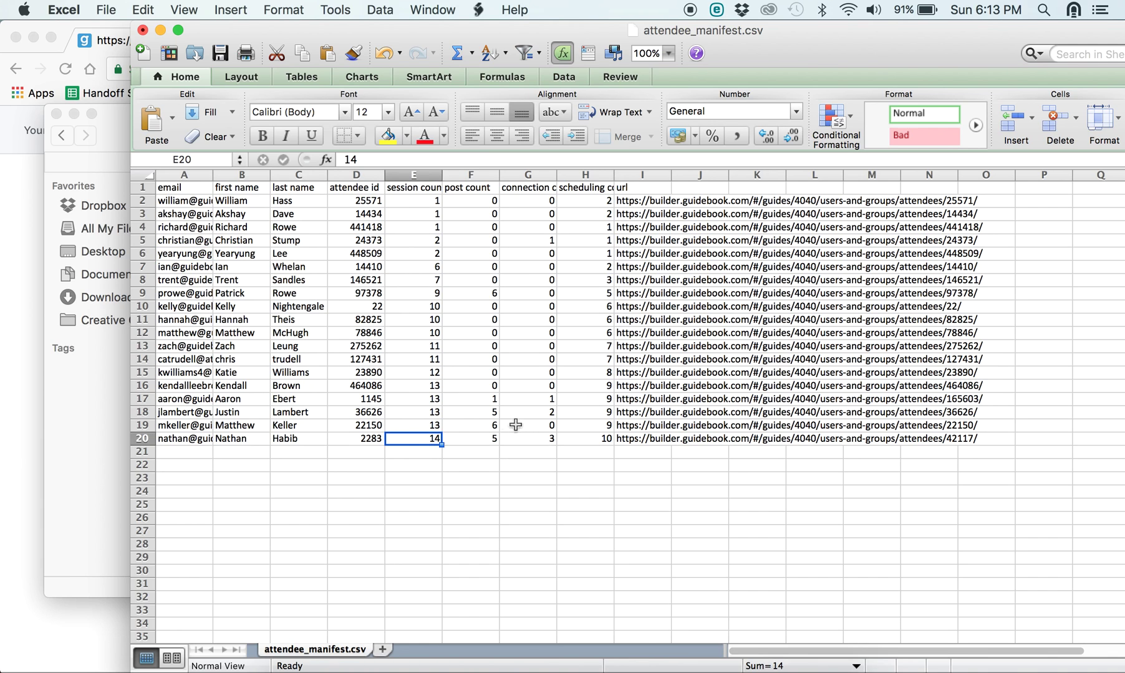
pyautogui.click(435, 252)
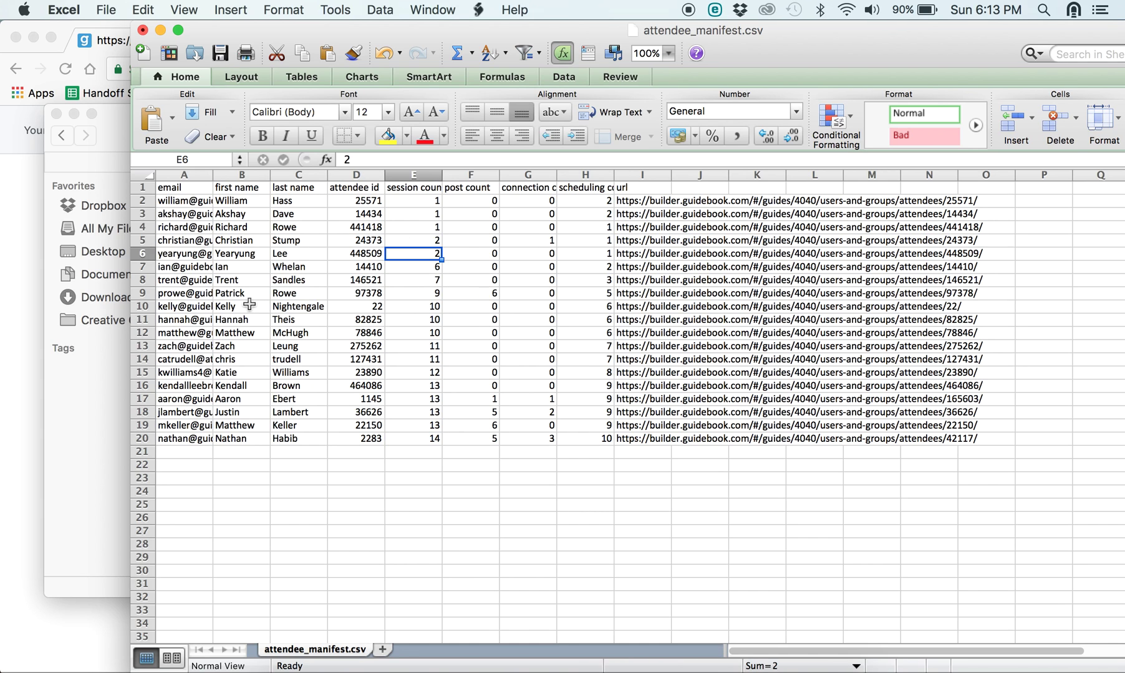
# Step: Minimize the user_histograms Finder window and the attendee_manifest.csv workbook to reveal the Guidebook reports page
pyautogui.click(121, 397)
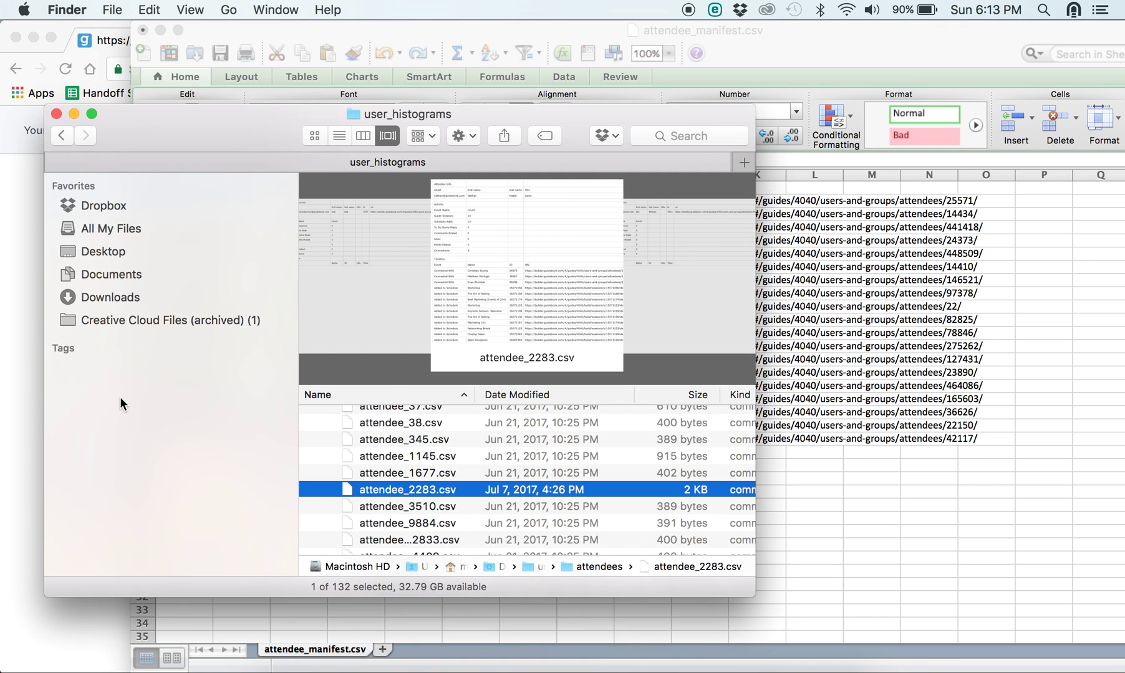
pyautogui.click(74, 114)
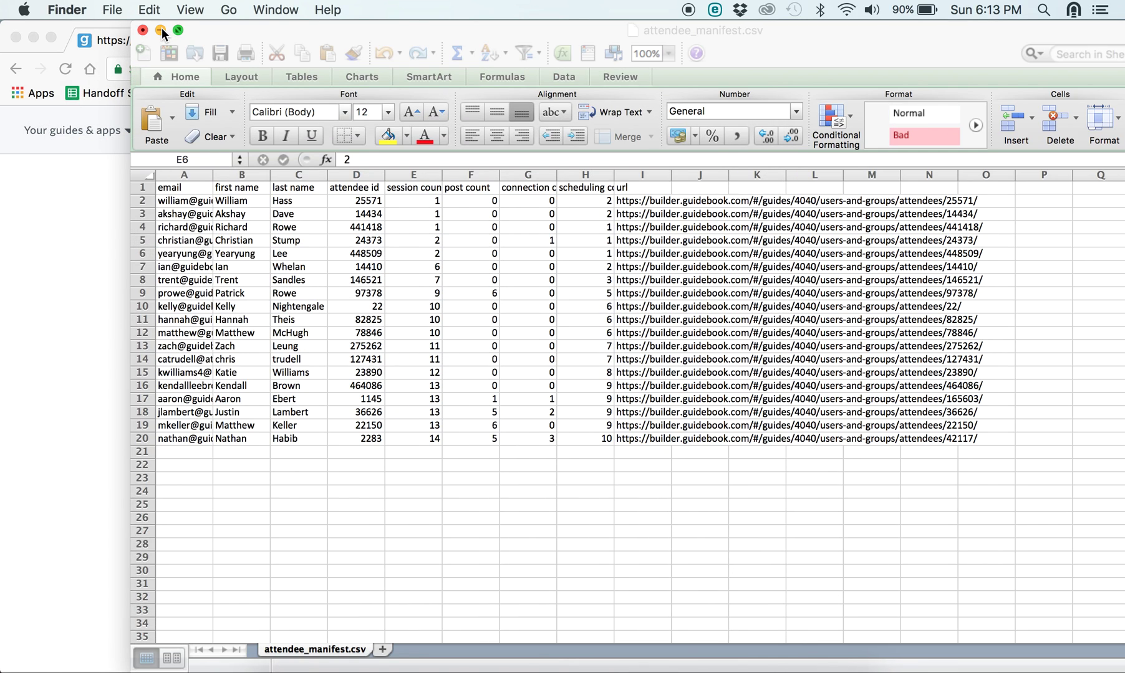
pyautogui.click(160, 30)
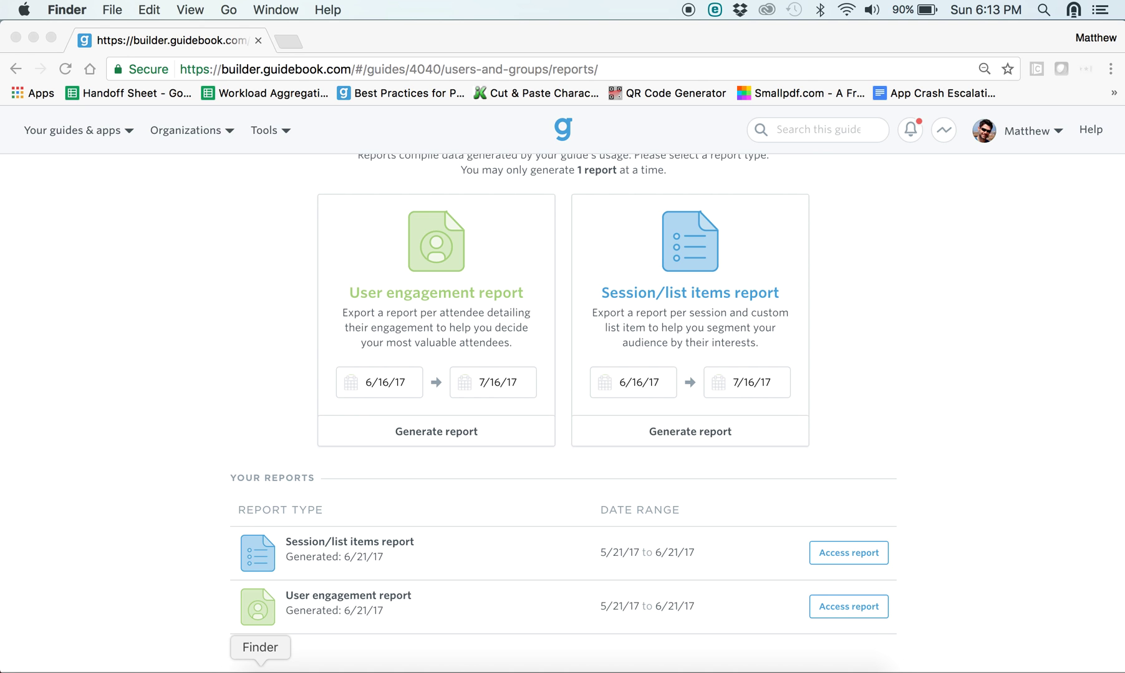
# Step: Restore the Finder window, collapse the attendees folder, return to Downloads, and open the content_reports folder
pyautogui.click(259, 667)
pyautogui.moveTo(555, 121); pyautogui.dragTo(519, 108)
pyautogui.scroll(3, 417, 436)
pyautogui.click(272, 420)
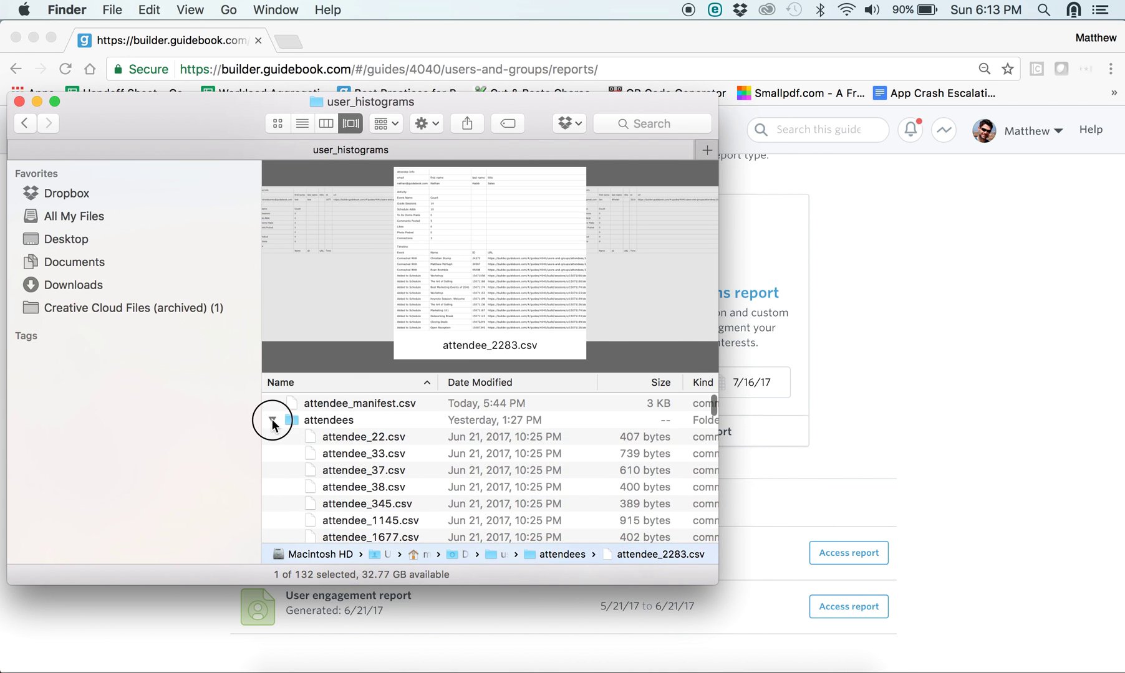
pyautogui.click(24, 123)
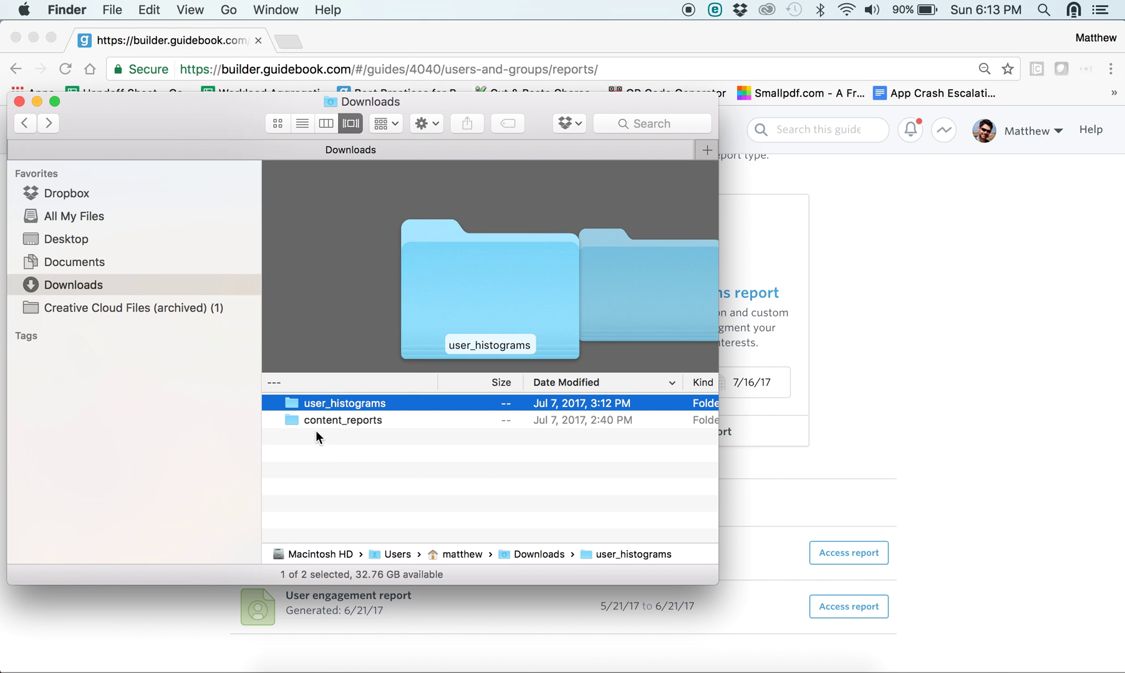
pyautogui.click(340, 435)
pyautogui.doubleClick(342, 421)
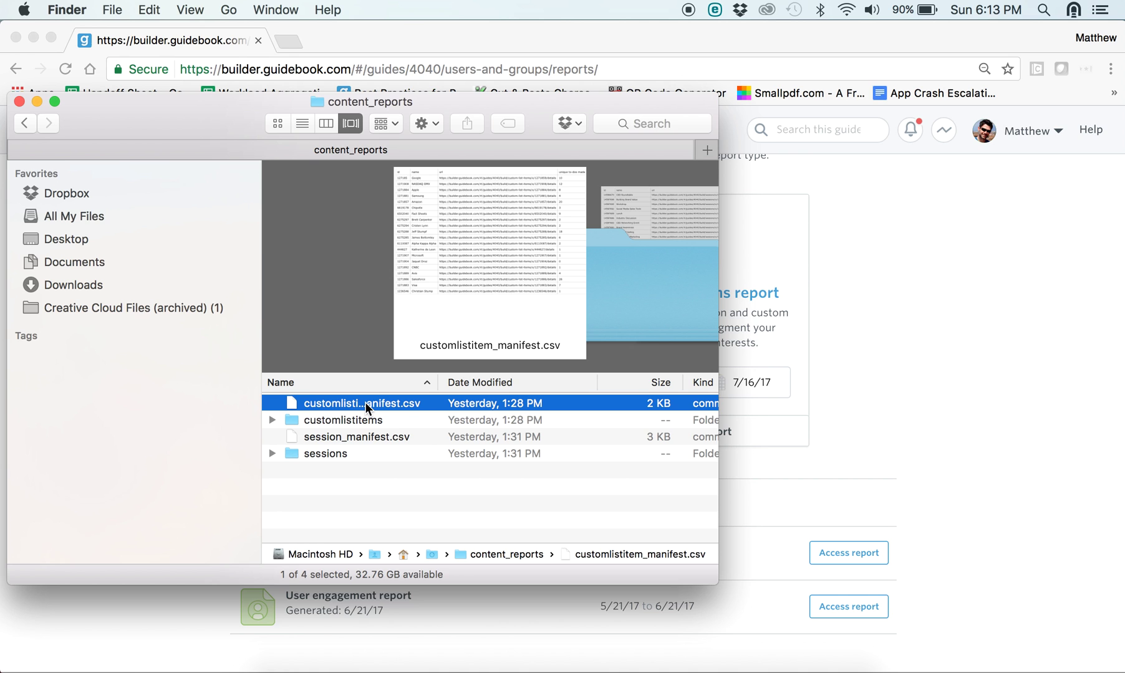
# Step: Open customlistitem_manifest.csv in Excel, then narrow and reposition its window beside the Finder file list
pyautogui.doubleClick(366, 405)
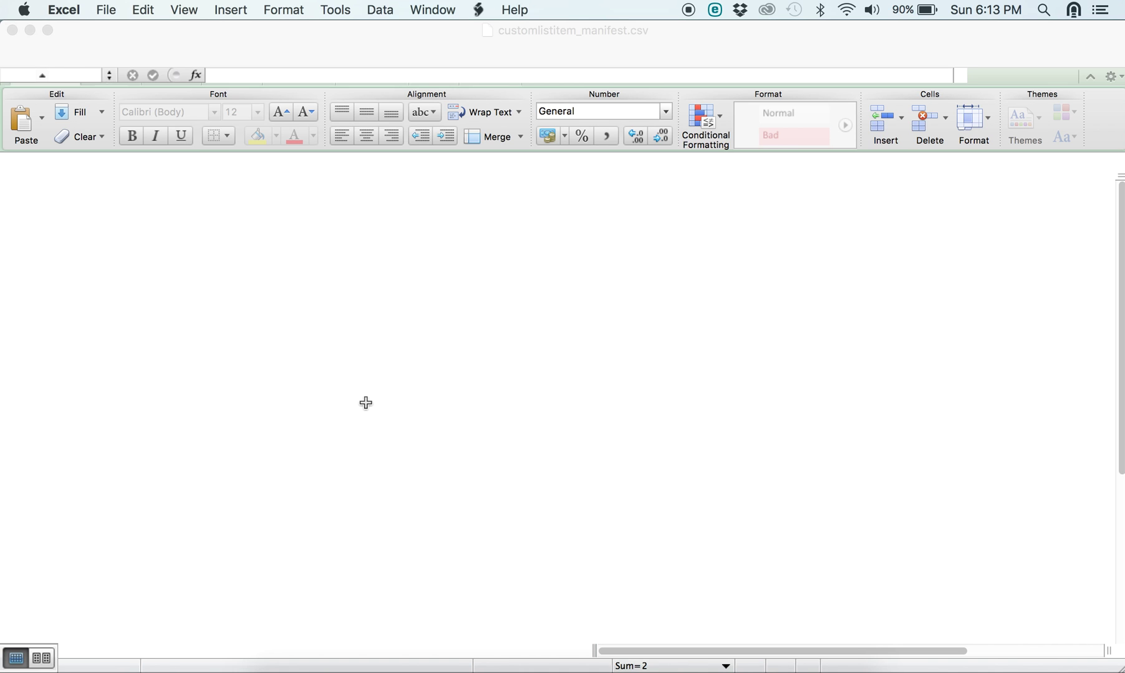
pyautogui.moveTo(644, 56); pyautogui.dragTo(630, 50)
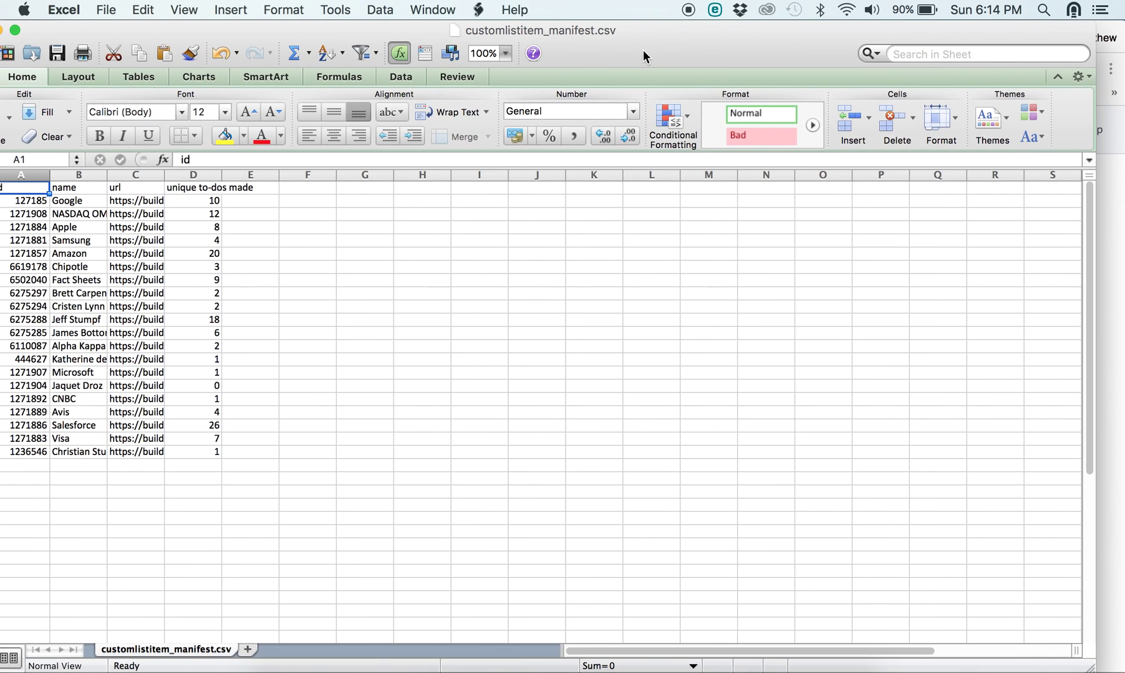
pyautogui.moveTo(1091, 39); pyautogui.dragTo(1094, 39)
pyautogui.moveTo(937, 42); pyautogui.dragTo(565, 62)
pyautogui.moveTo(321, 32); pyautogui.dragTo(842, 30)
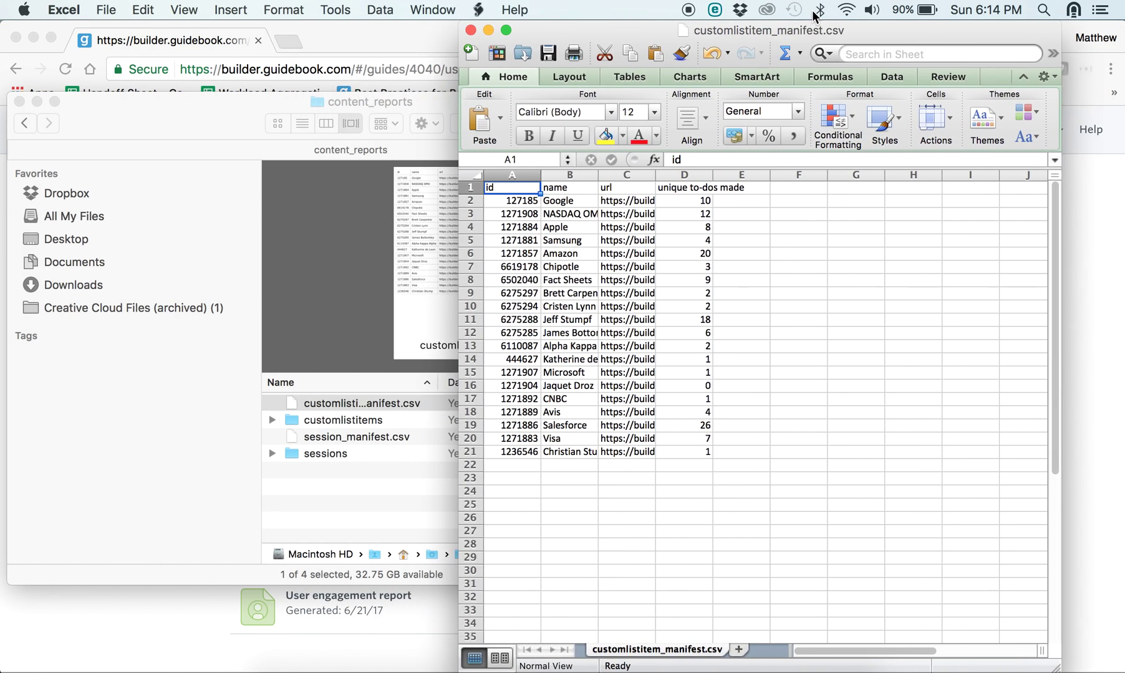
# Step: Examine the Google row's name, unique to-dos made, and id in the custom list item manifest
pyautogui.click(574, 200)
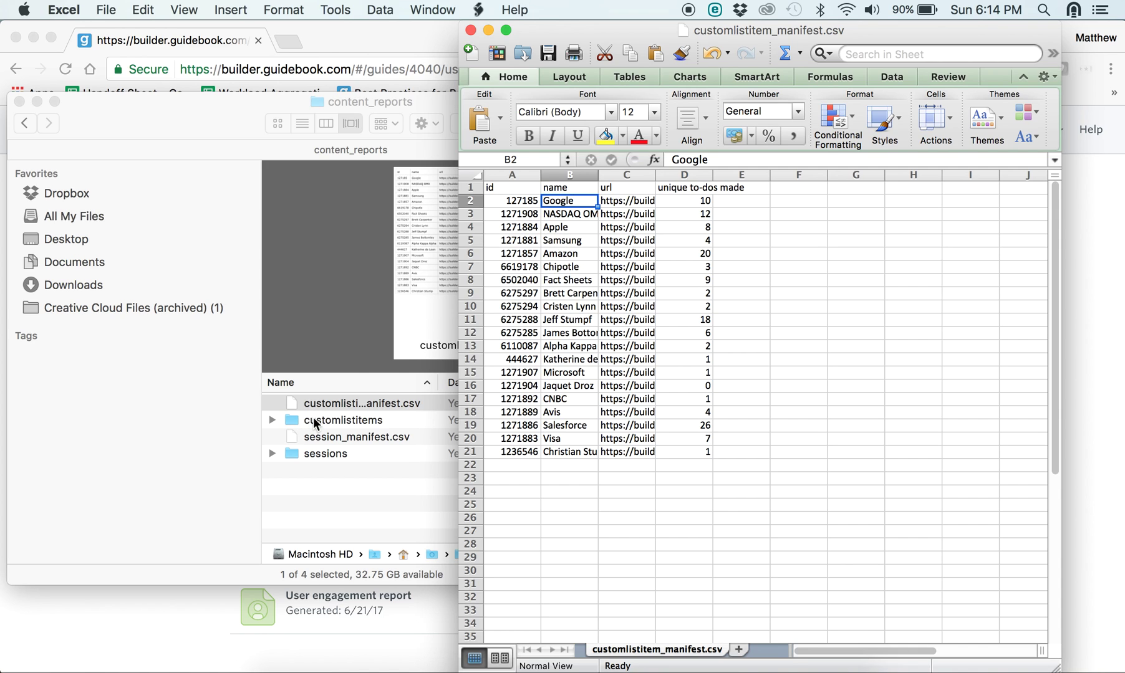
pyautogui.click(696, 201)
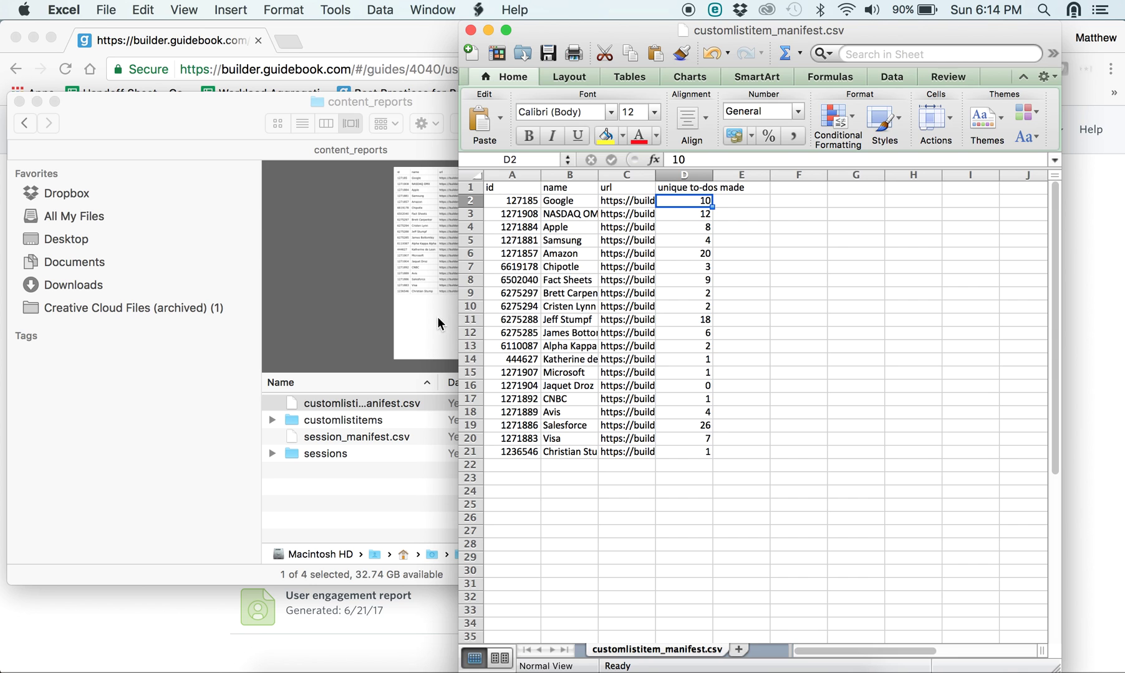
pyautogui.click(352, 423)
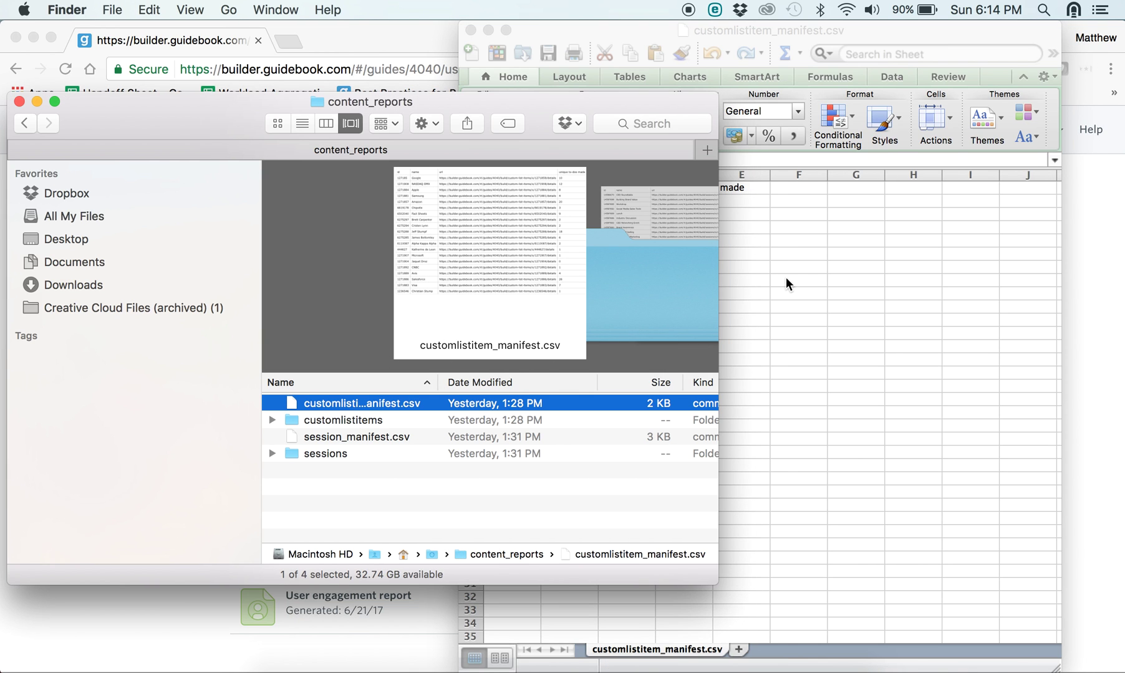
pyautogui.click(786, 280)
pyautogui.click(527, 201)
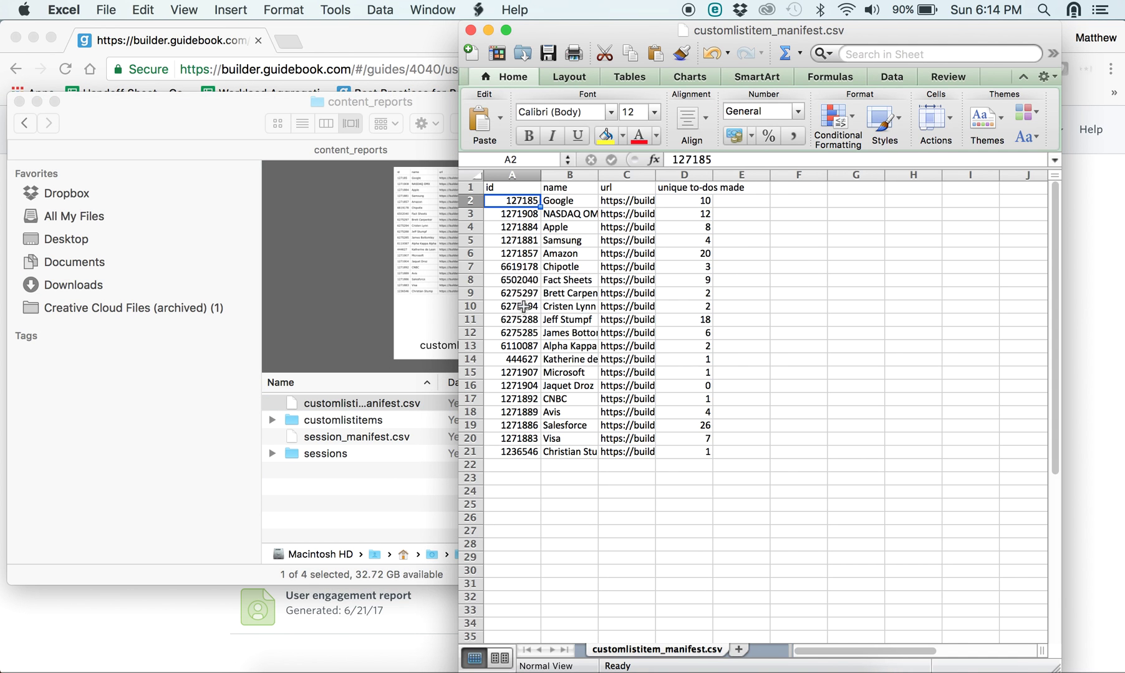
# Step: Expand the customlistitems folder in Finder, then enlarge and raise the window so the full file names show
pyautogui.click(316, 424)
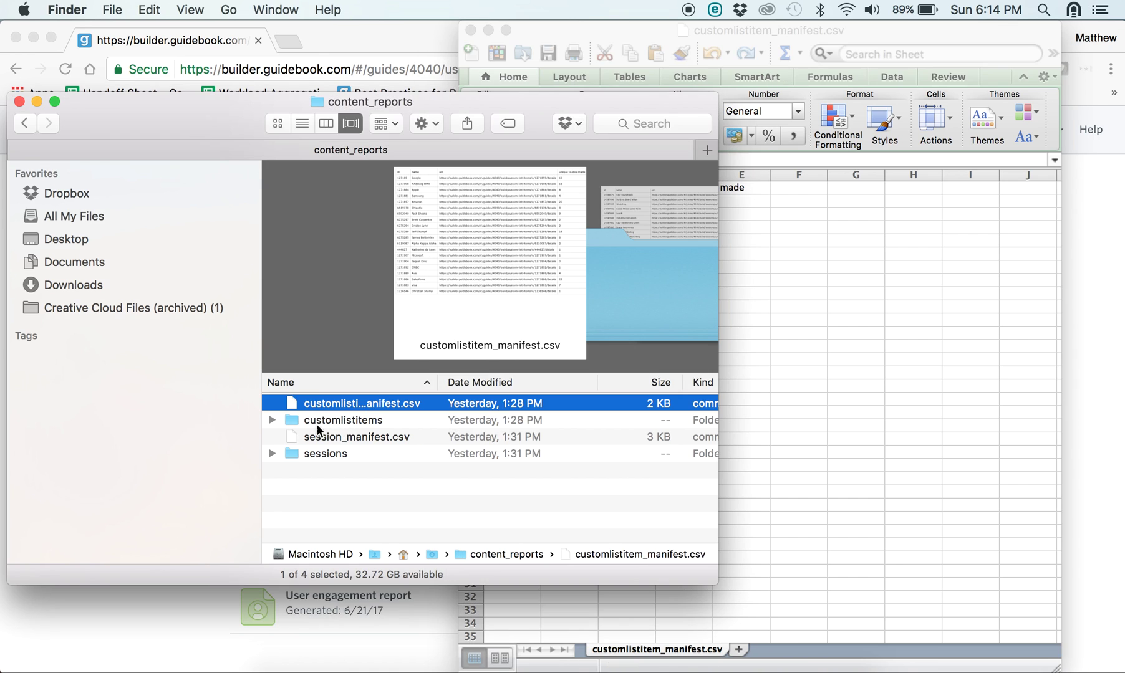
pyautogui.click(272, 420)
pyautogui.click(360, 463)
pyautogui.scroll(-1, 359, 461)
pyautogui.scroll(-4, 359, 461)
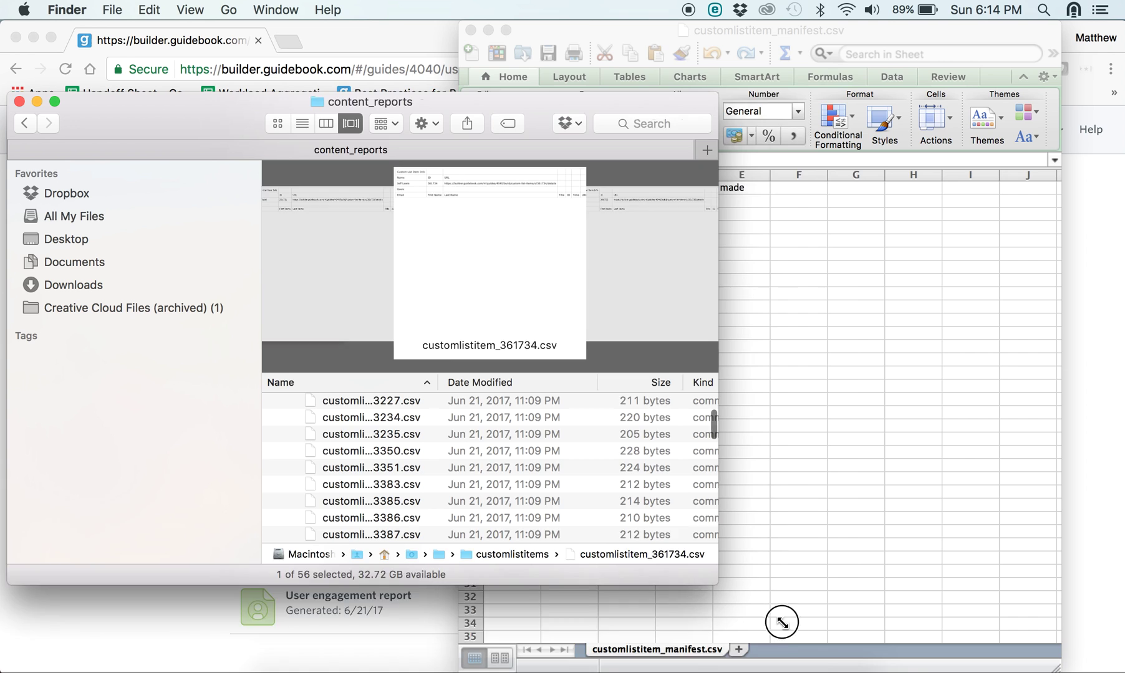
pyautogui.moveTo(782, 622); pyautogui.dragTo(910, 672)
pyautogui.moveTo(548, 104); pyautogui.dragTo(550, 40)
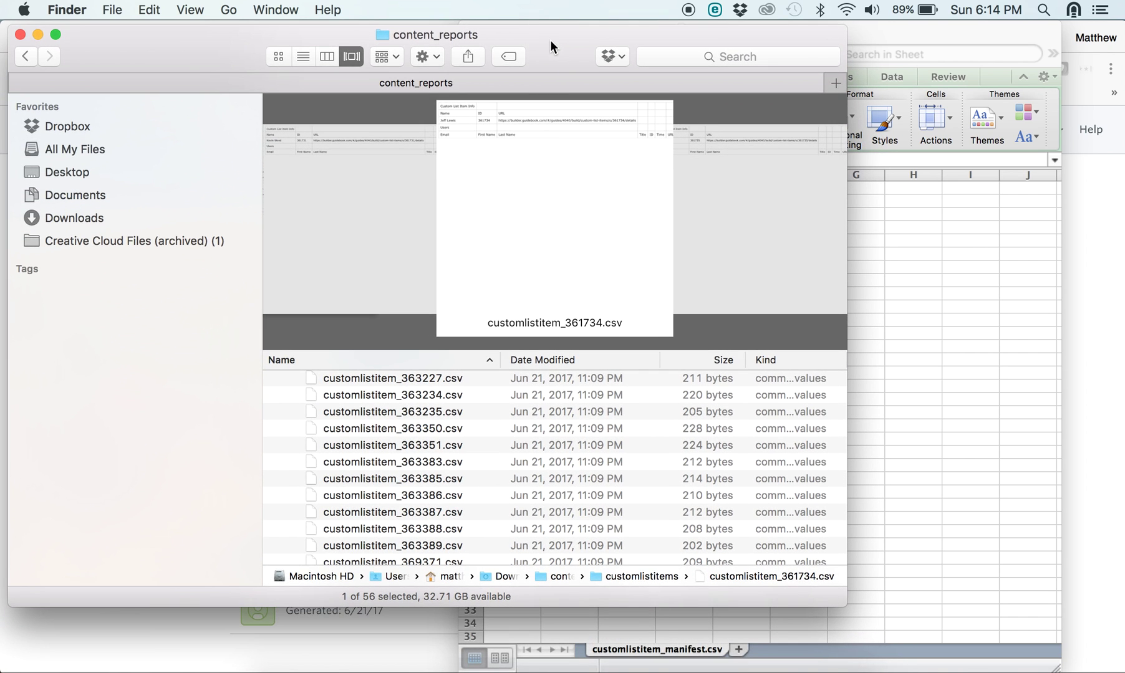
# Step: Find the file matching Google's manifest id, customlistitem_127185.csv, and open it in Excel
pyautogui.scroll(3, 402, 415)
pyautogui.click(372, 414)
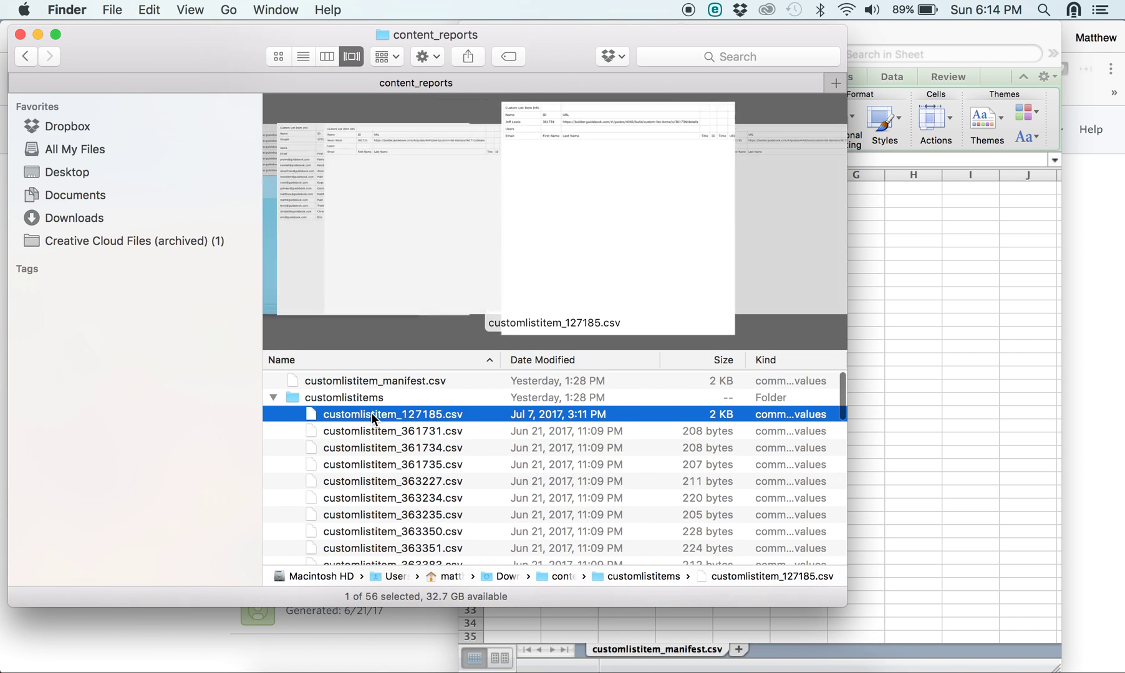
pyautogui.doubleClick(343, 415)
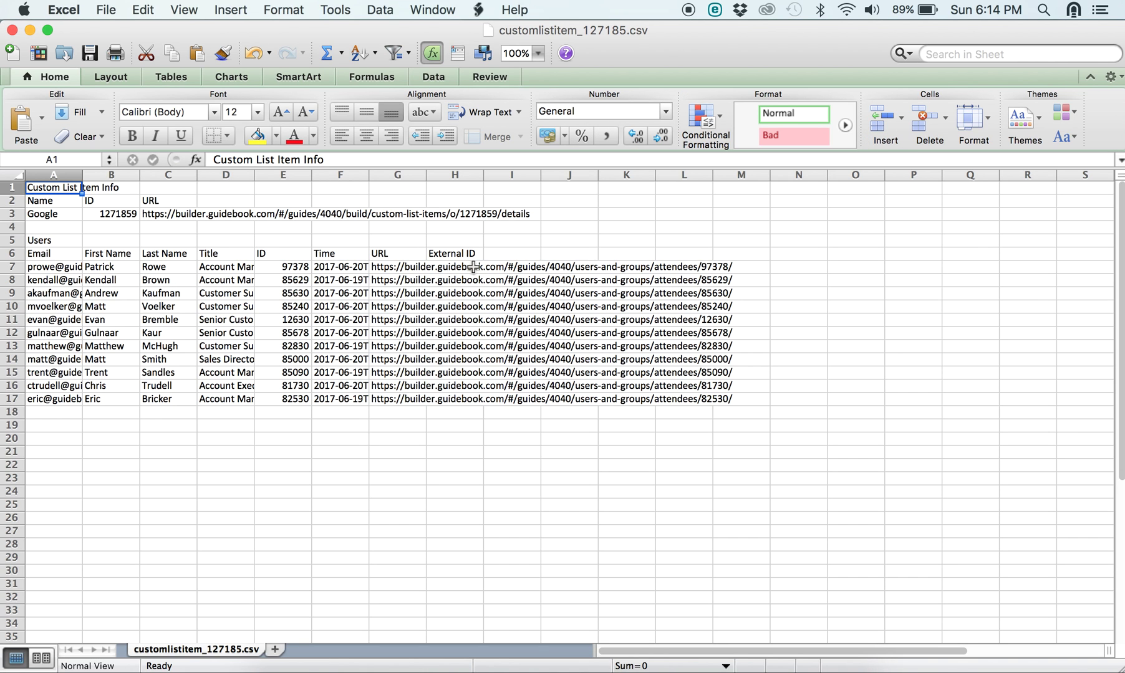
# Step: Review Google's item info, select the users' emails in rows 7 to 17, and shift the customlistitem_127185.csv window aside
pyautogui.click(64, 227)
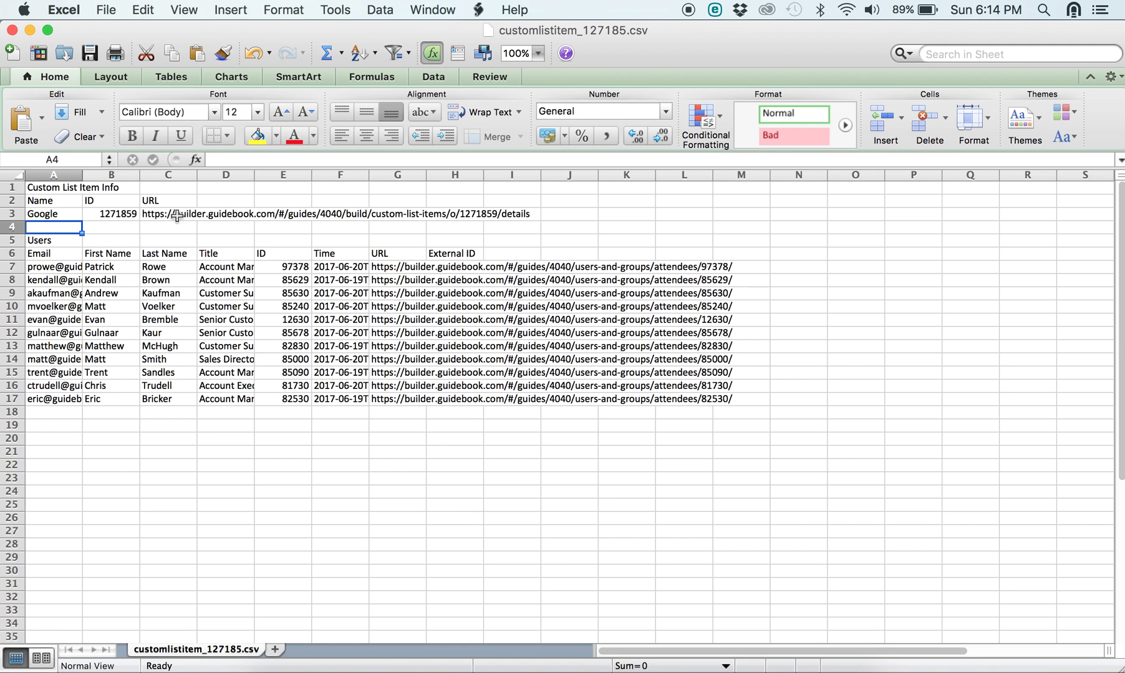
pyautogui.click(57, 267)
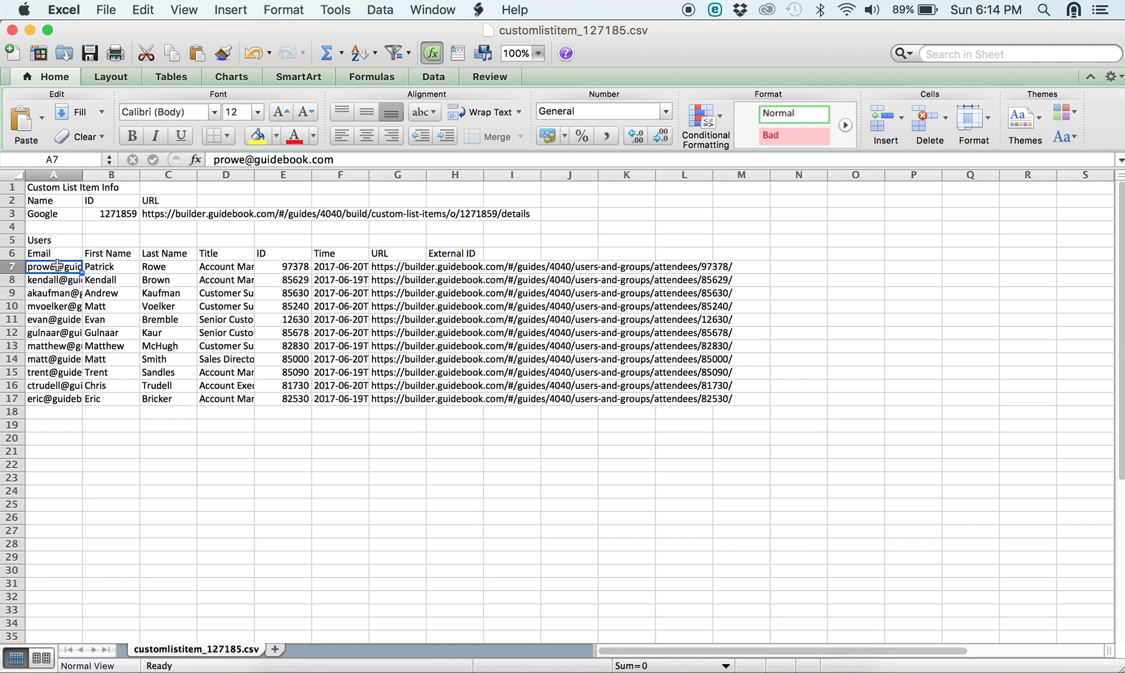
pyautogui.keyDown('shift'); pyautogui.click(55, 402); pyautogui.keyUp('shift')
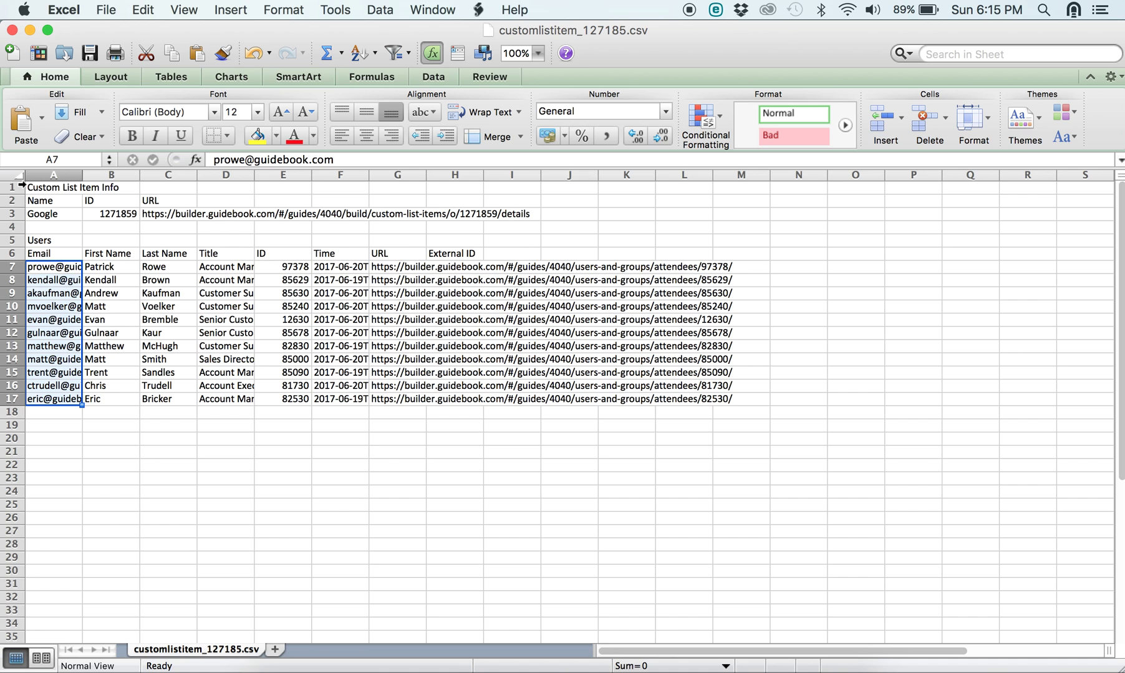
pyautogui.moveTo(97, 34); pyautogui.dragTo(264, 24)
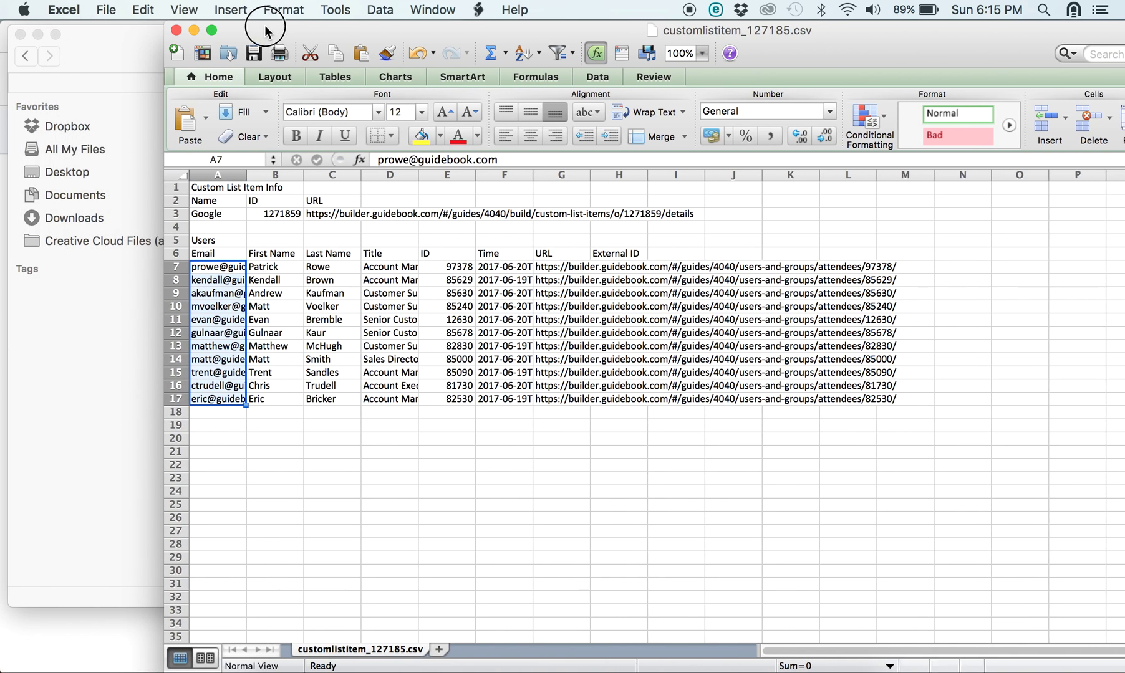
# Step: Collapse the customlistitems folder in Finder, then return to customlistitem_127185.csv in Excel
pyautogui.click(85, 347)
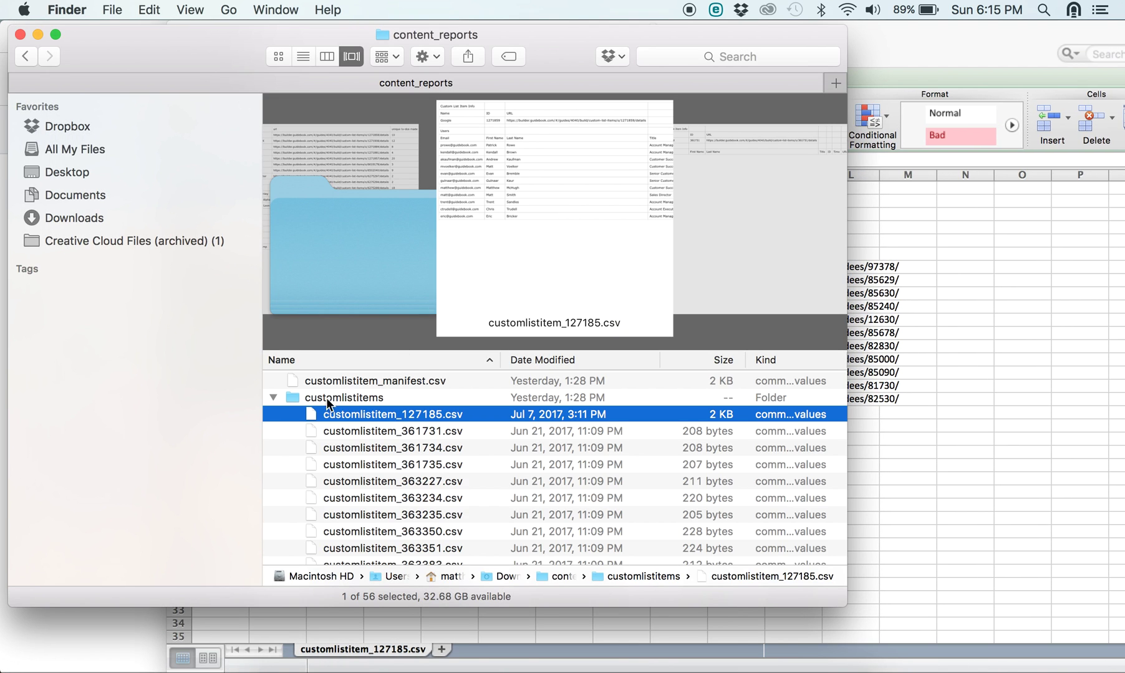
pyautogui.click(273, 397)
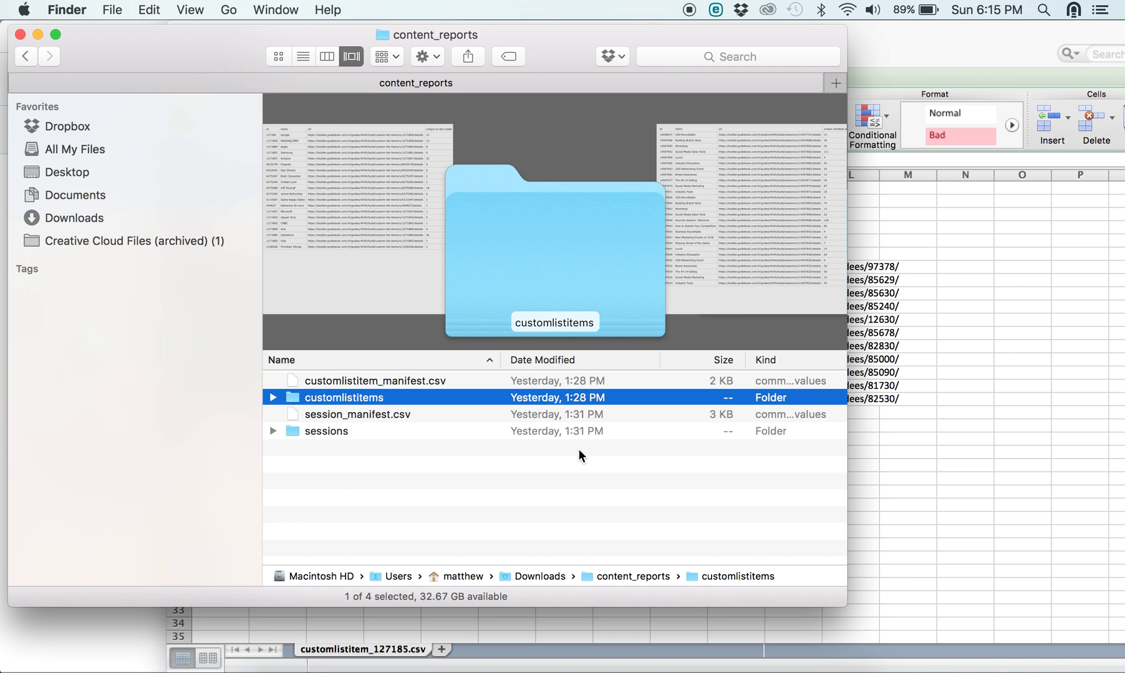
pyautogui.click(941, 447)
pyautogui.click(291, 319)
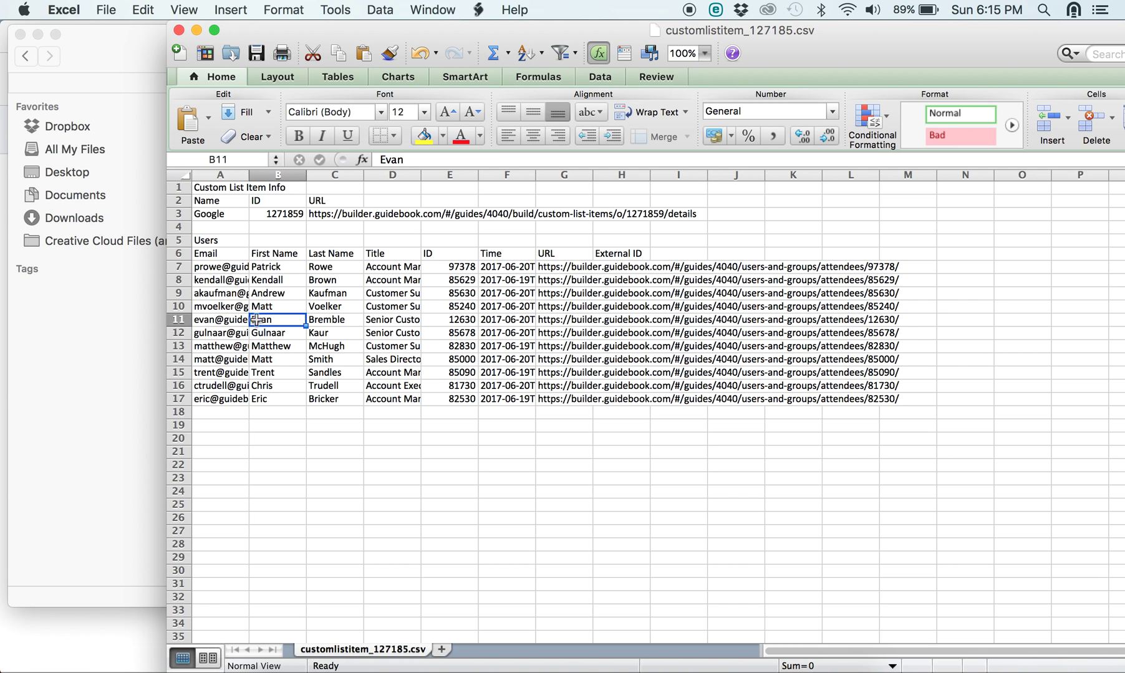
# Step: Minimize the customlistitem_127185.csv and content_reports windows and bring Chrome's Guidebook reports page to the front
pyautogui.click(196, 32)
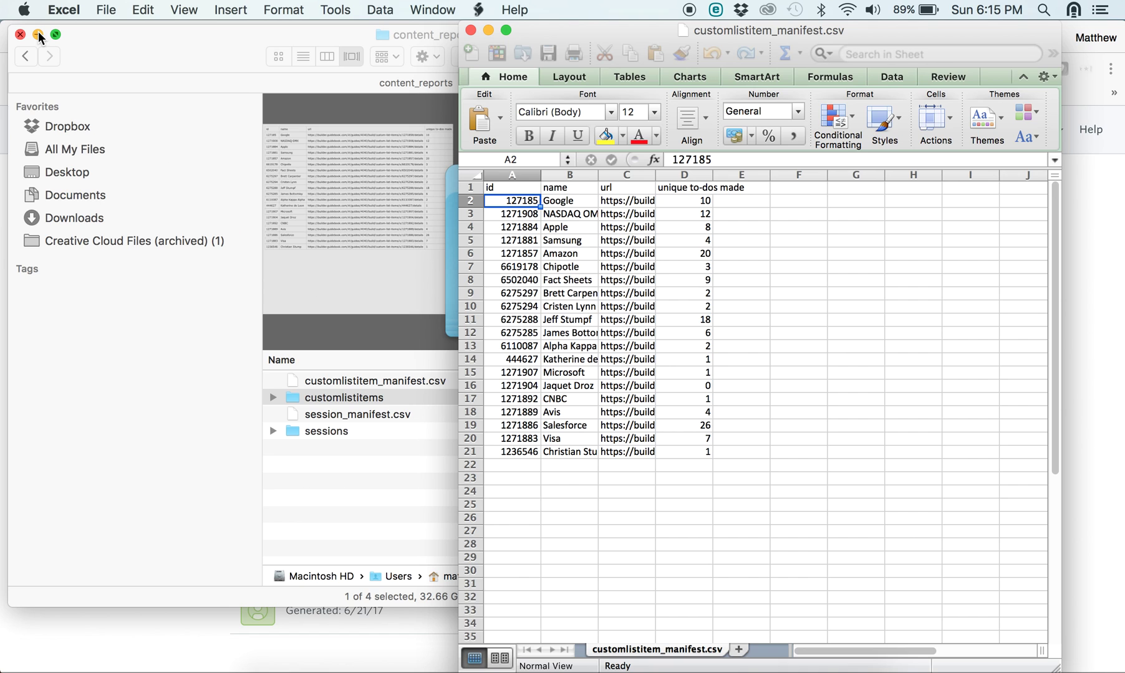
pyautogui.click(38, 32)
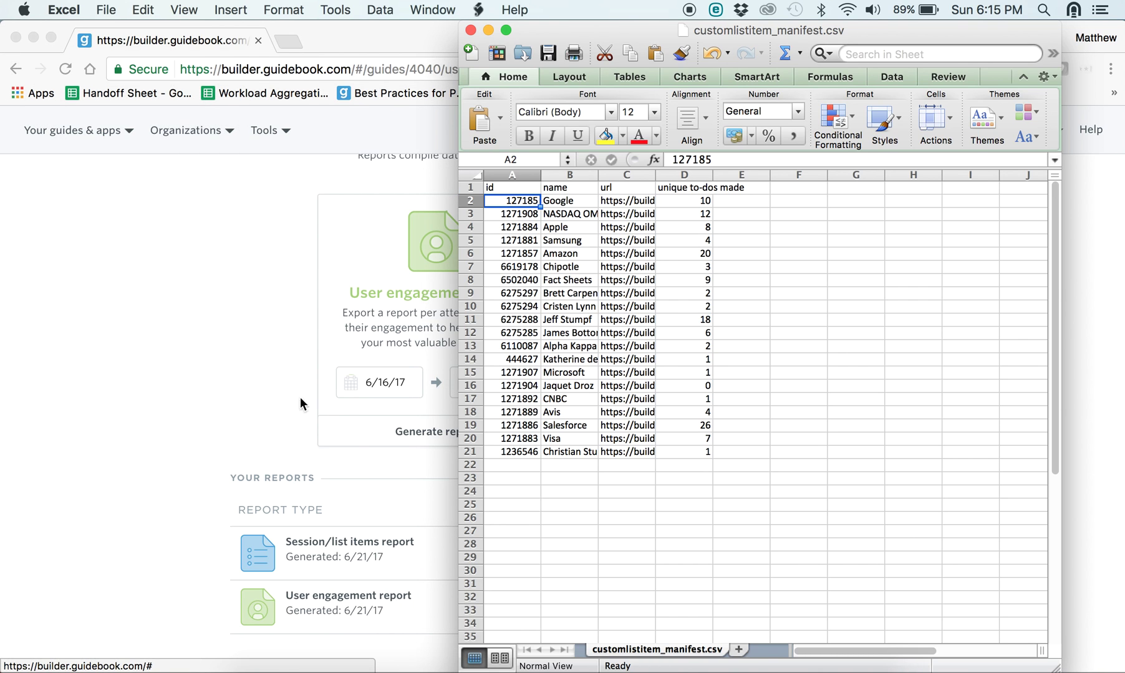
pyautogui.click(300, 419)
# Step: Review the Generate reports page, including both report types, their date ranges and the list of generated reports
pyautogui.scroll(3, 299, 419)
pyautogui.scroll(1, 300, 424)
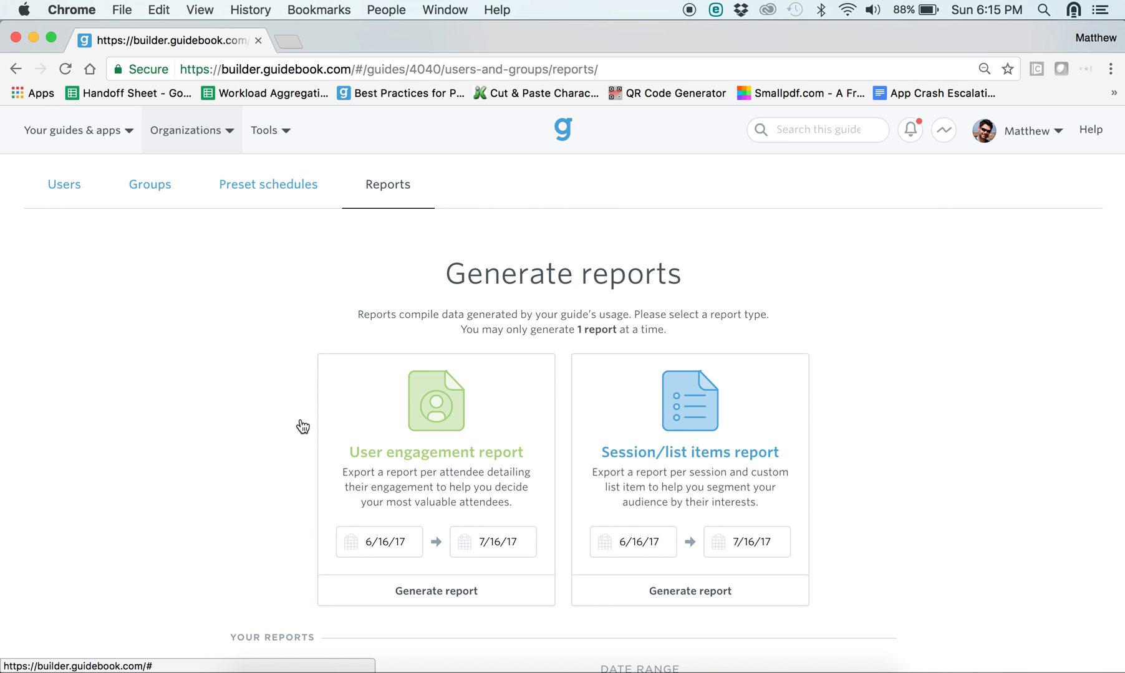
pyautogui.scroll(-2, 303, 427)
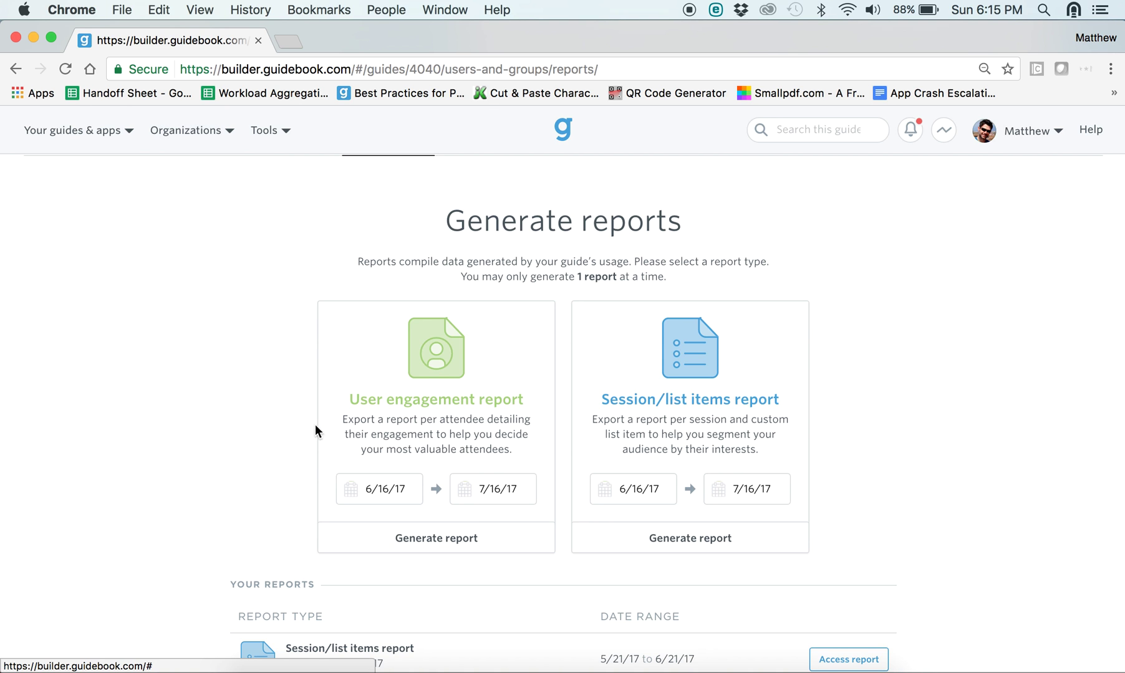
pyautogui.scroll(-4, 322, 435)
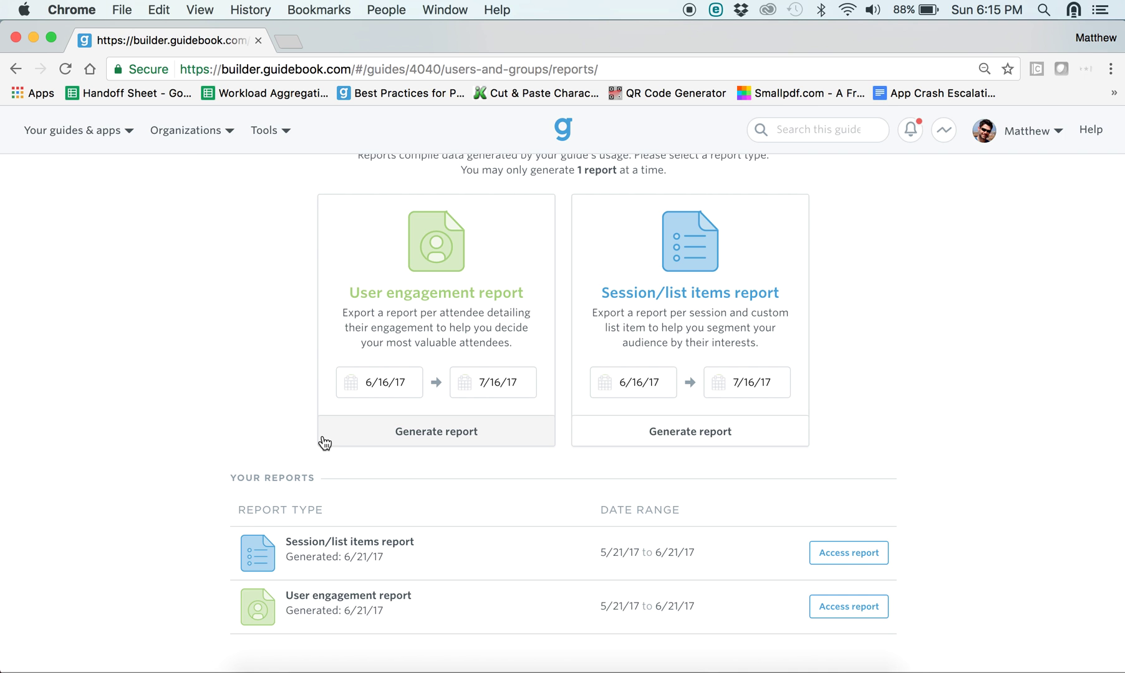
pyautogui.scroll(8, 232, 477)
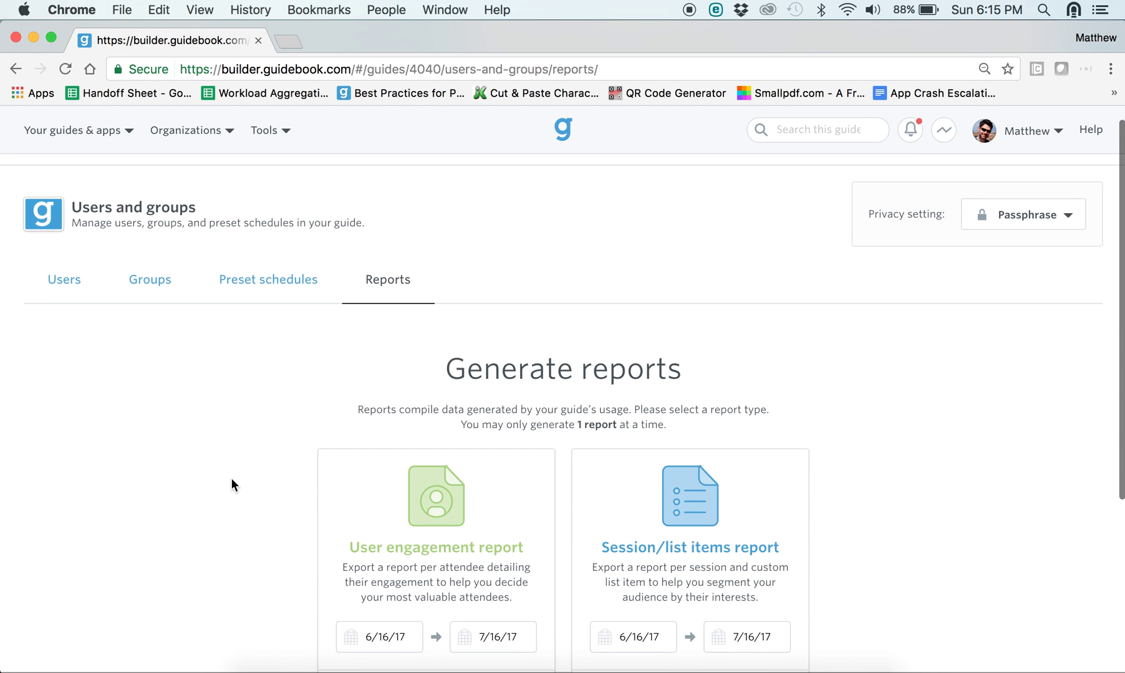
pyautogui.scroll(-8, 231, 479)
pyautogui.scroll(4, 231, 478)
pyautogui.scroll(5, 232, 478)
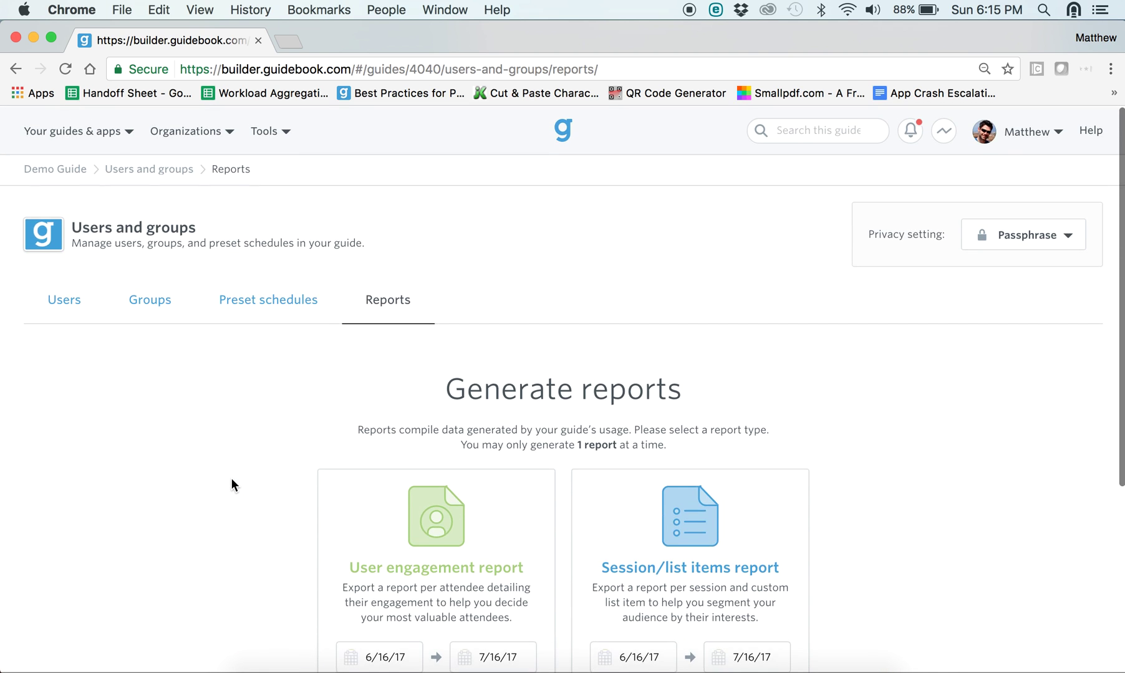
pyautogui.scroll(-4, 231, 478)
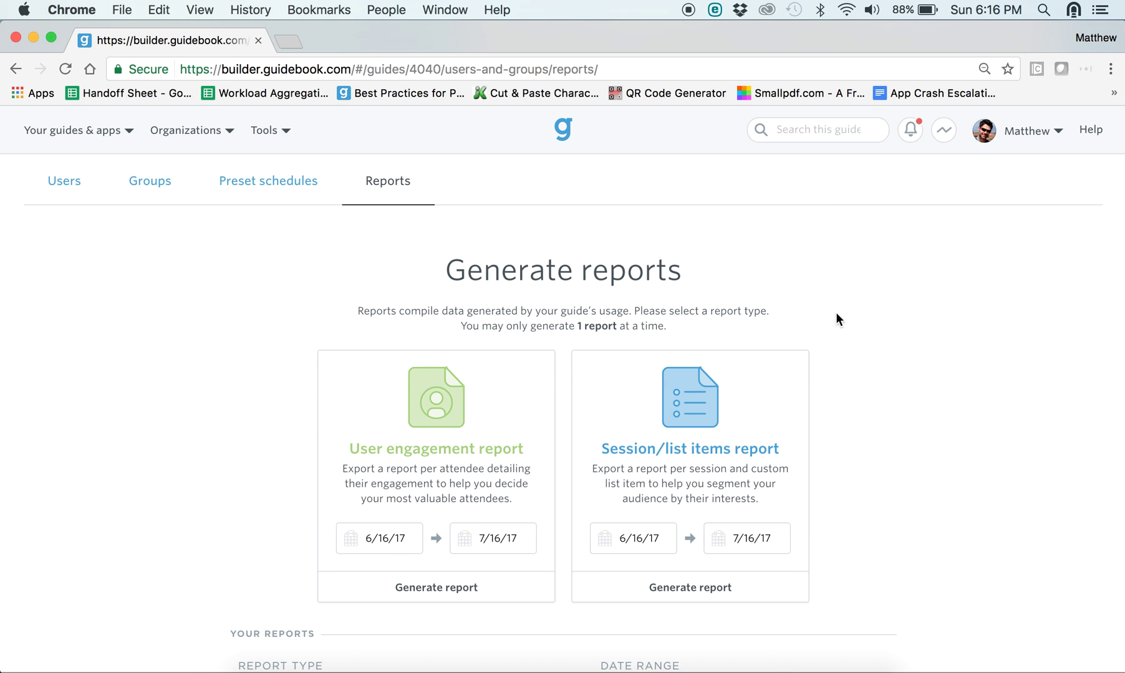
pyautogui.scroll(-2, 875, 306)
pyautogui.scroll(-3, 875, 300)
pyautogui.scroll(5, 875, 300)
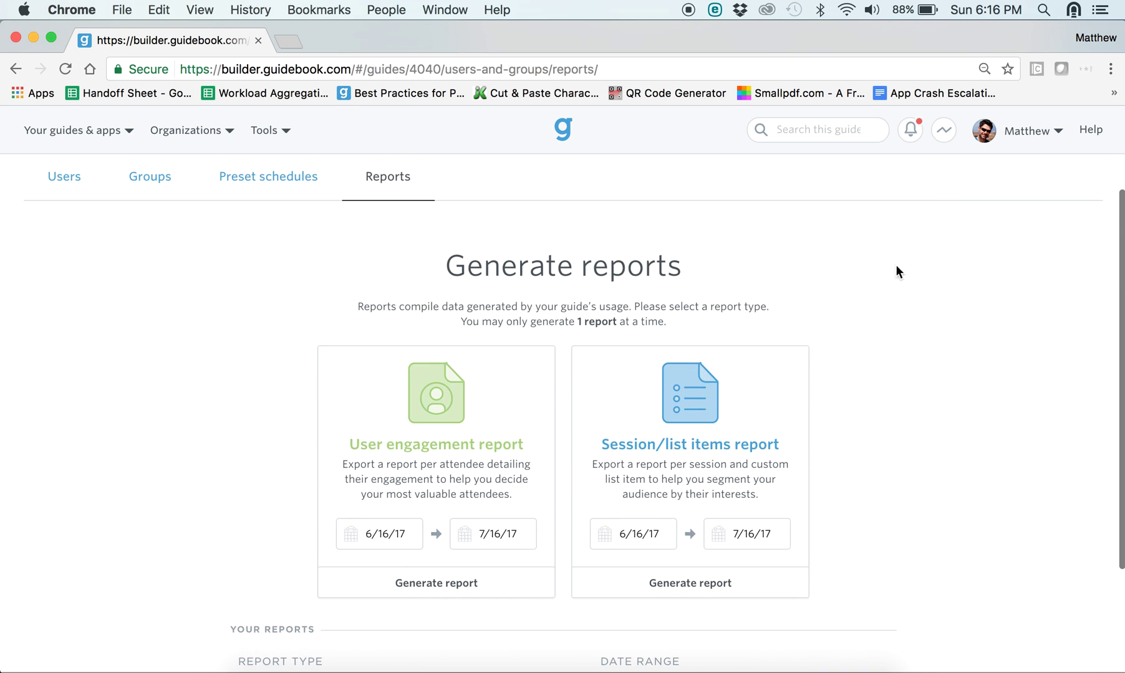